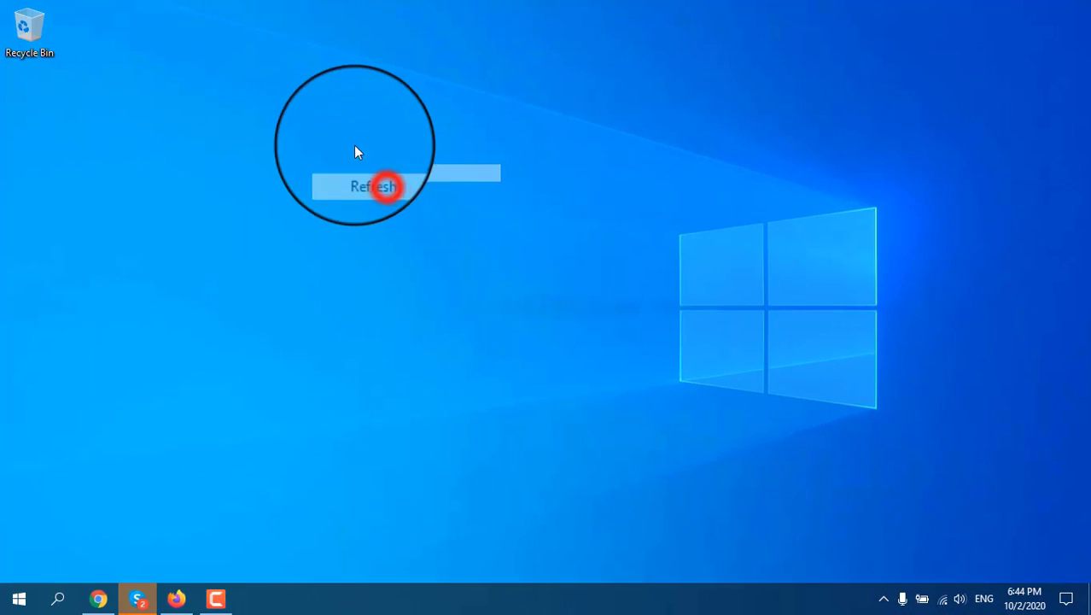
# Refresh the Windows desktop and bring forward the Chrome window with the YouTube Studio dashboard
pyautogui.click(391, 188)
pyautogui.rightClick(338, 160)
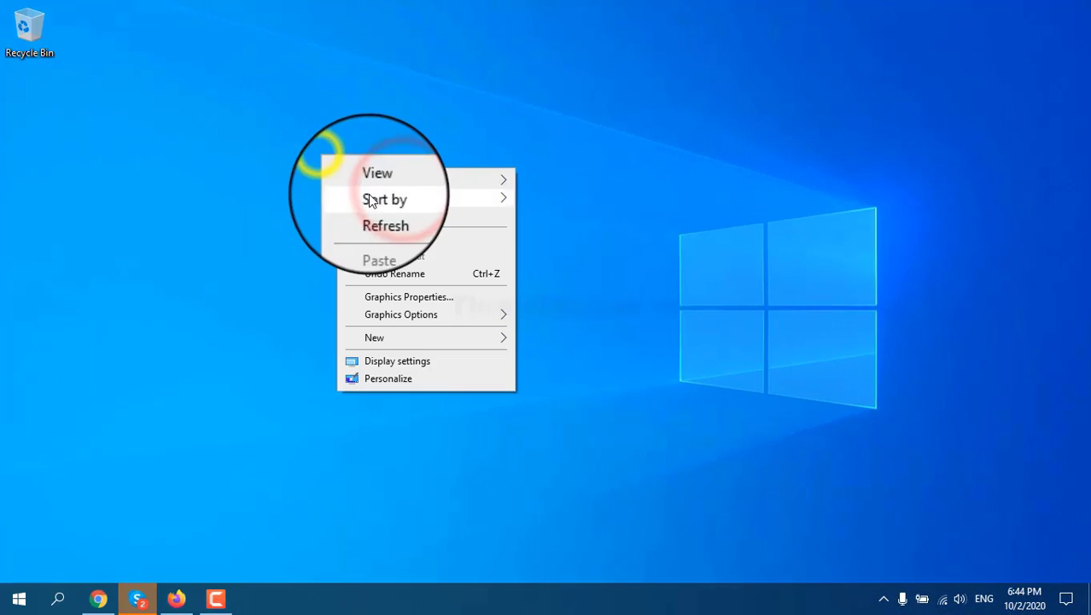
pyautogui.click(377, 214)
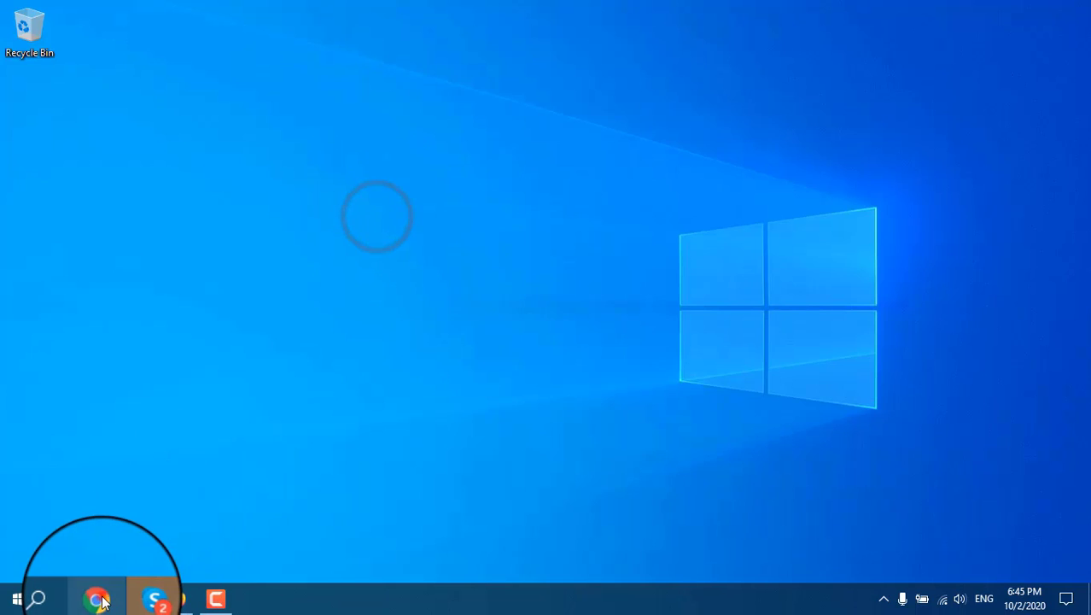
pyautogui.click(99, 599)
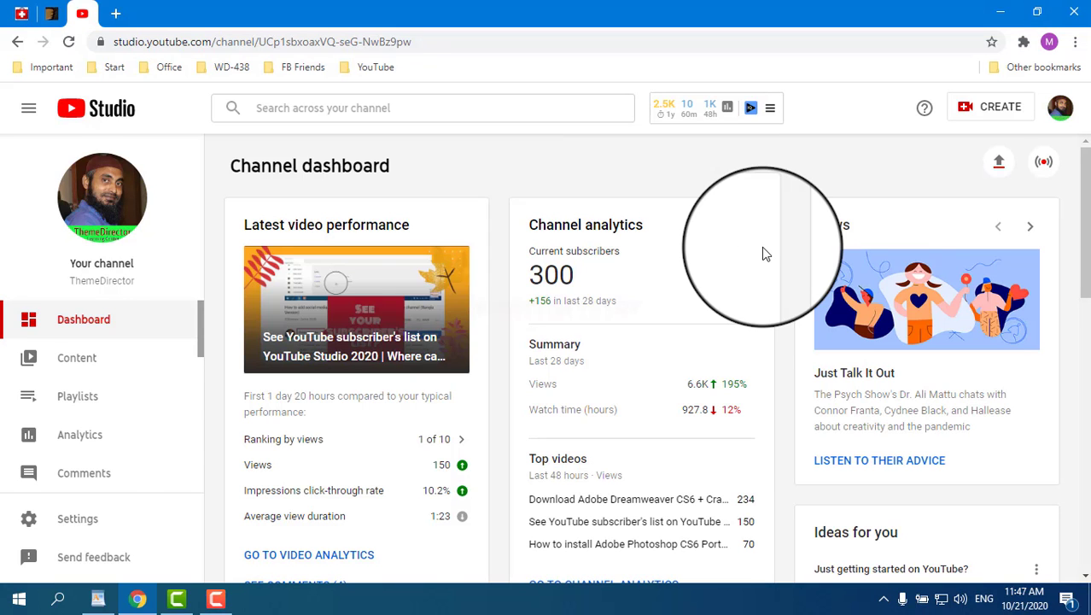
# Scroll the Studio dashboard to Recent subscribers, then open the ThemeDirector channel's public YouTube page
pyautogui.scroll(-5, 761, 247)
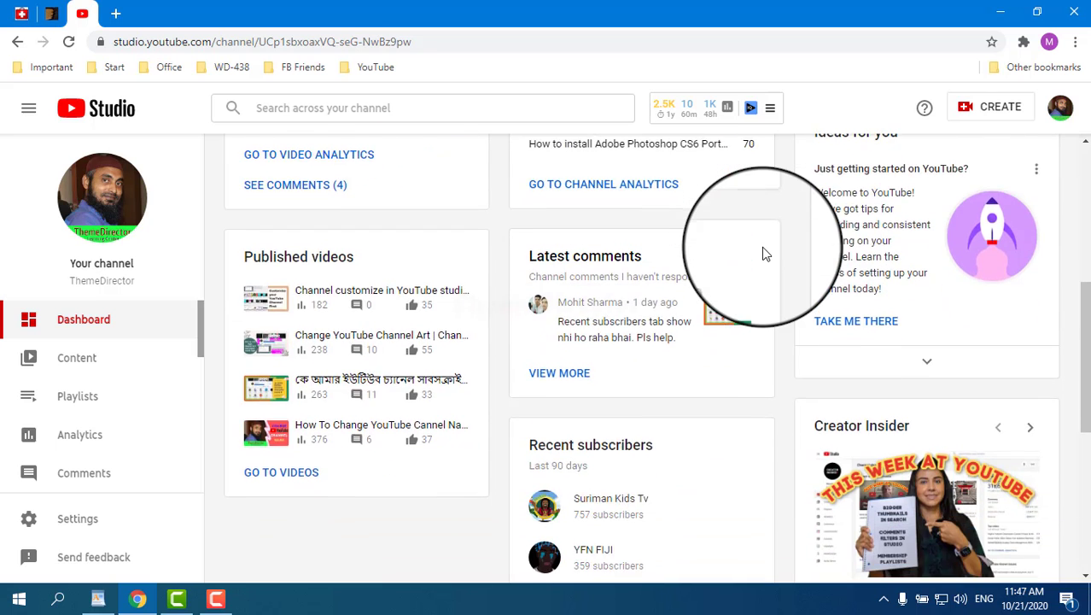
pyautogui.scroll(-2, 762, 247)
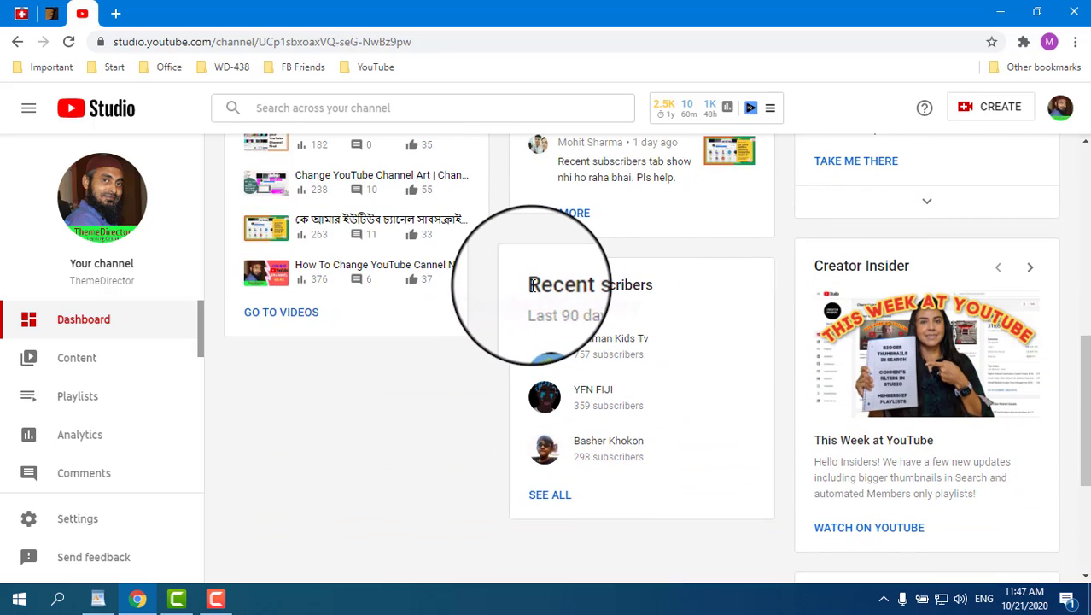
pyautogui.moveTo(531, 286); pyautogui.dragTo(656, 290)
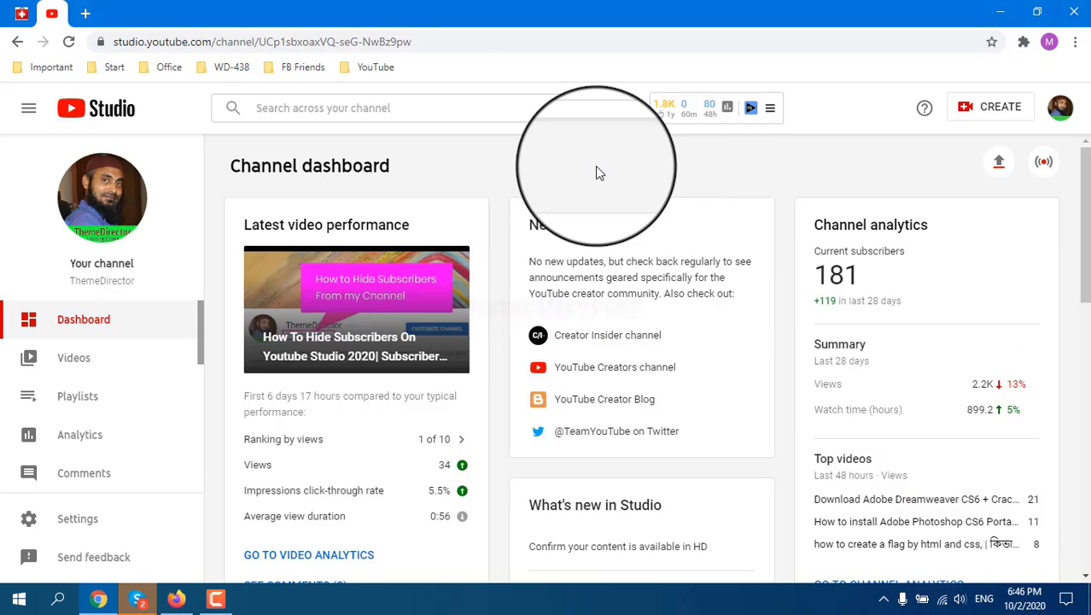
pyautogui.click(86, 195)
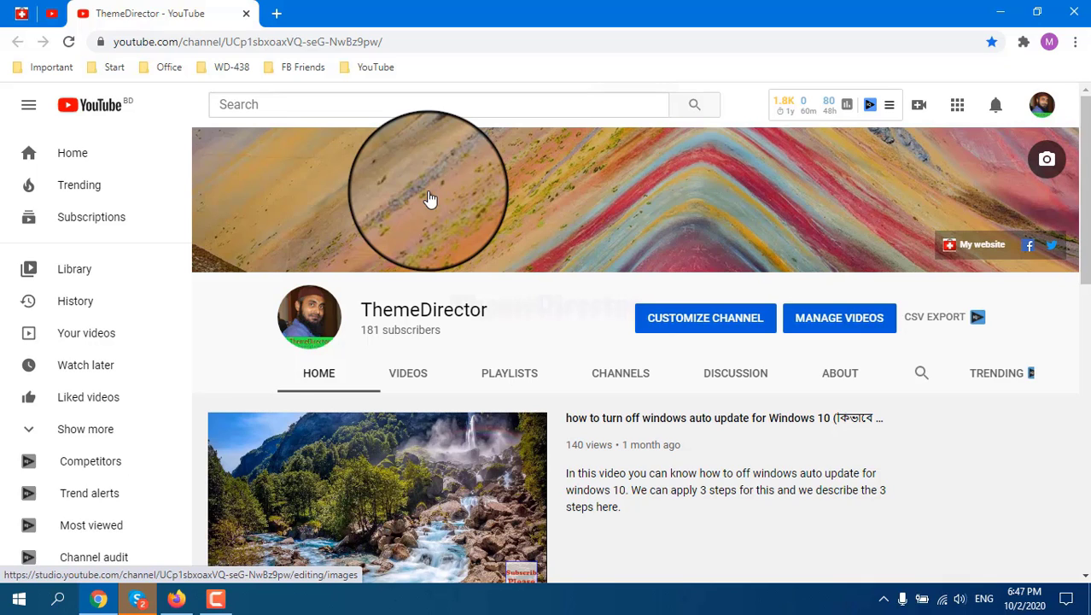
# List ThemeDirector's subscribed channels and open the Outsourcing Institute channel
pyautogui.click(622, 373)
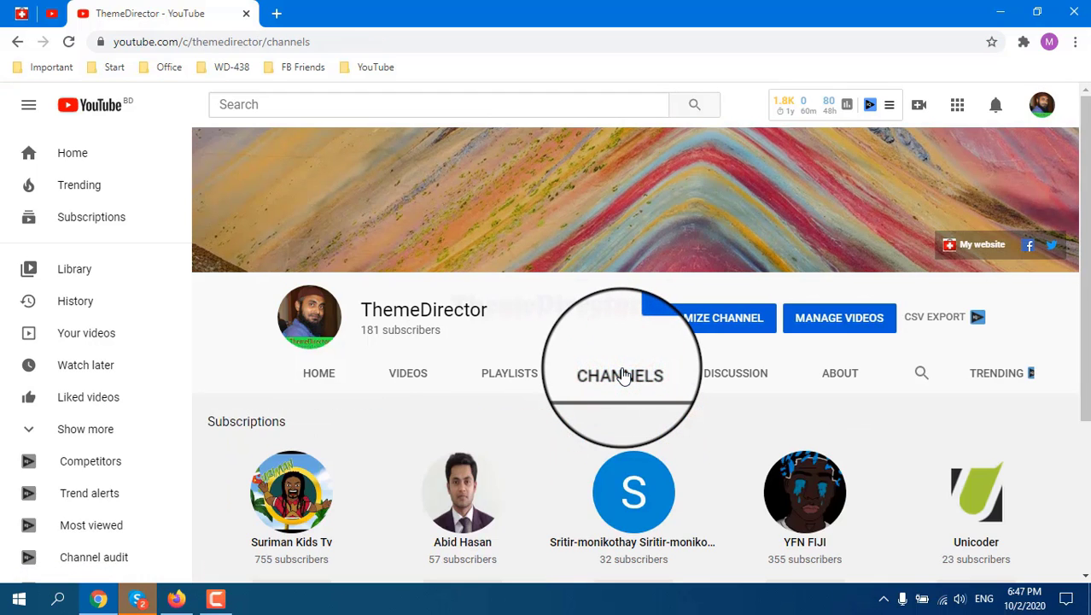
pyautogui.scroll(-3, 510, 410)
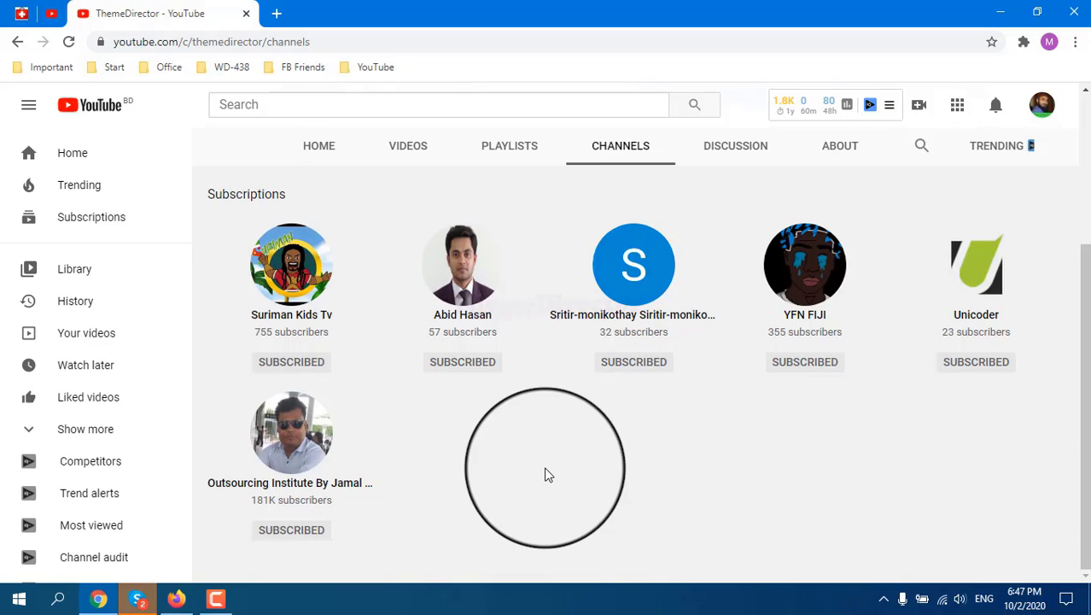
pyautogui.click(283, 490)
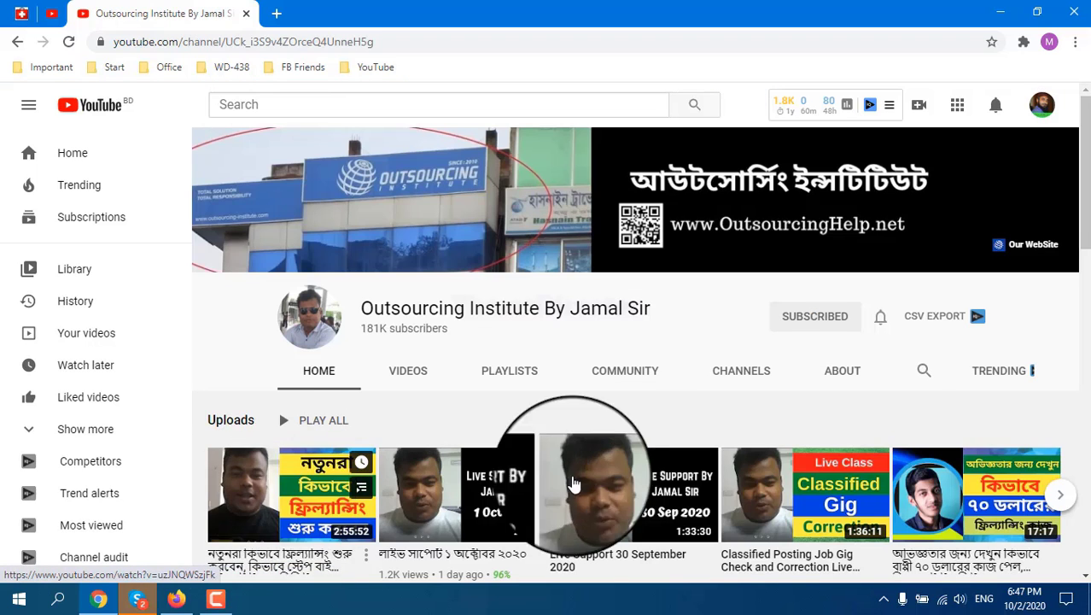
# Browse the channels Outsourcing Institute subscribes to on its CHANNELS tab
pyautogui.click(741, 376)
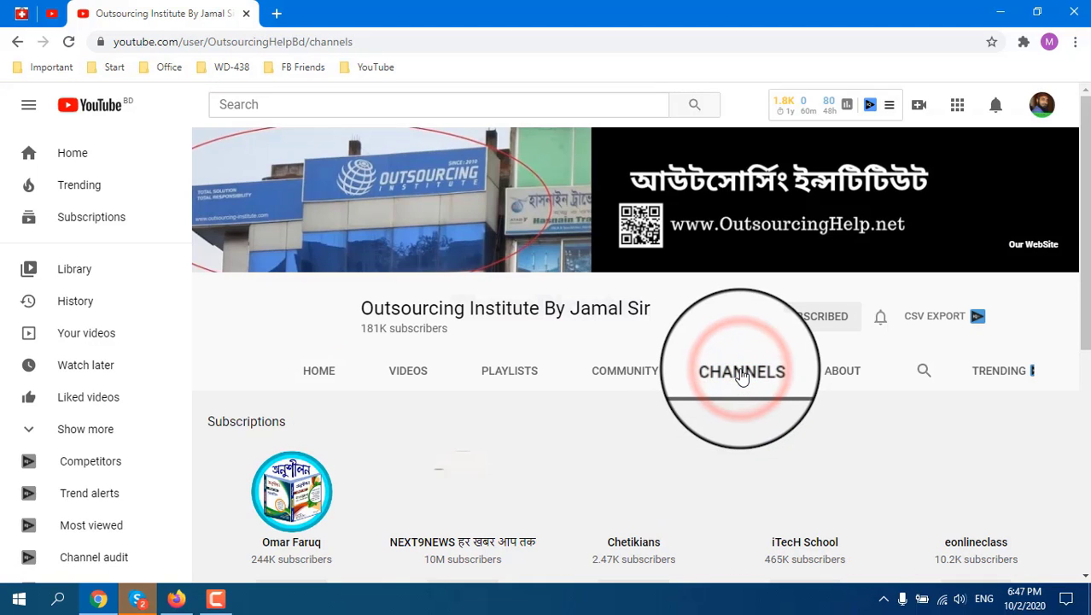
pyautogui.scroll(-1, 725, 401)
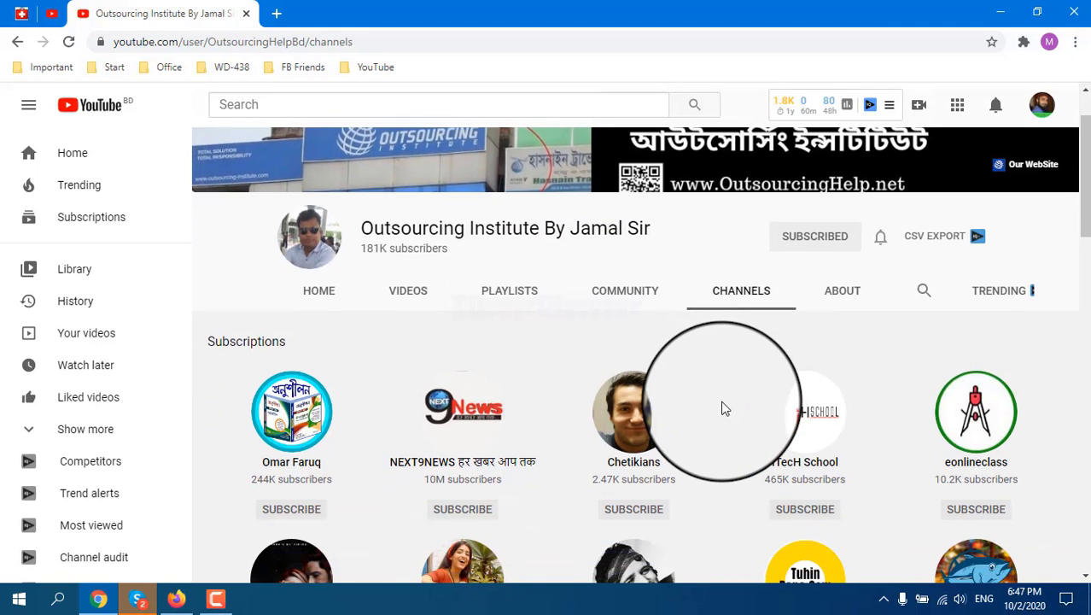
pyautogui.scroll(-1, 722, 409)
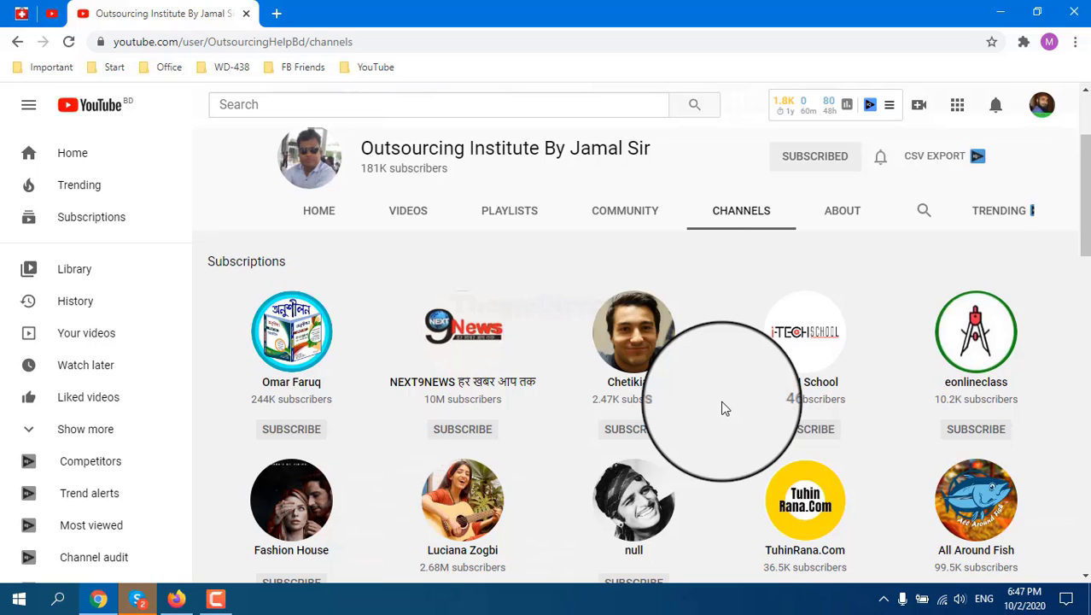
pyautogui.scroll(-2, 722, 408)
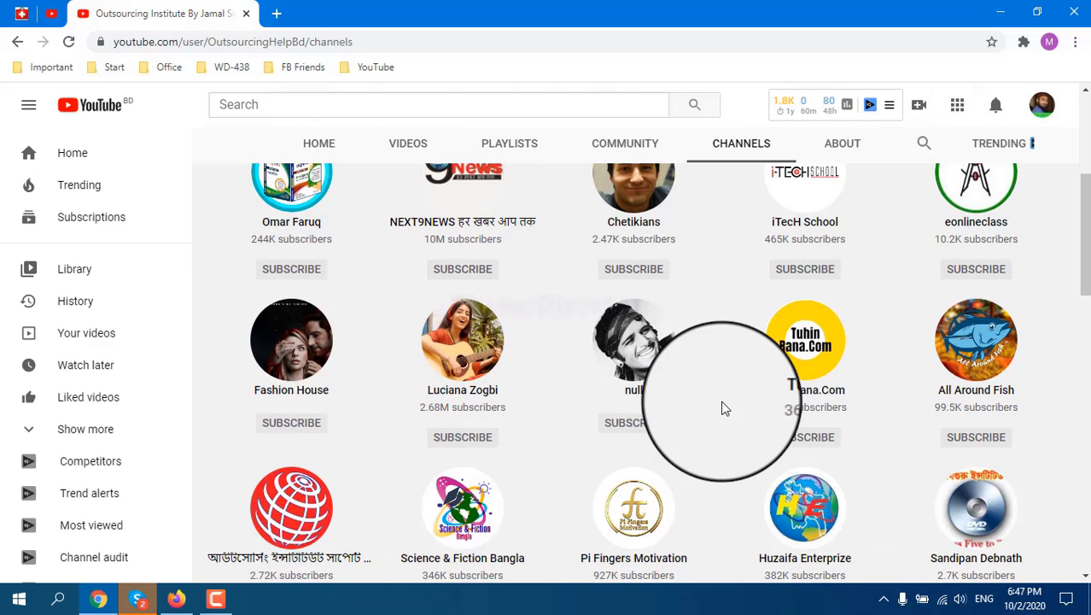
pyautogui.scroll(4, 721, 408)
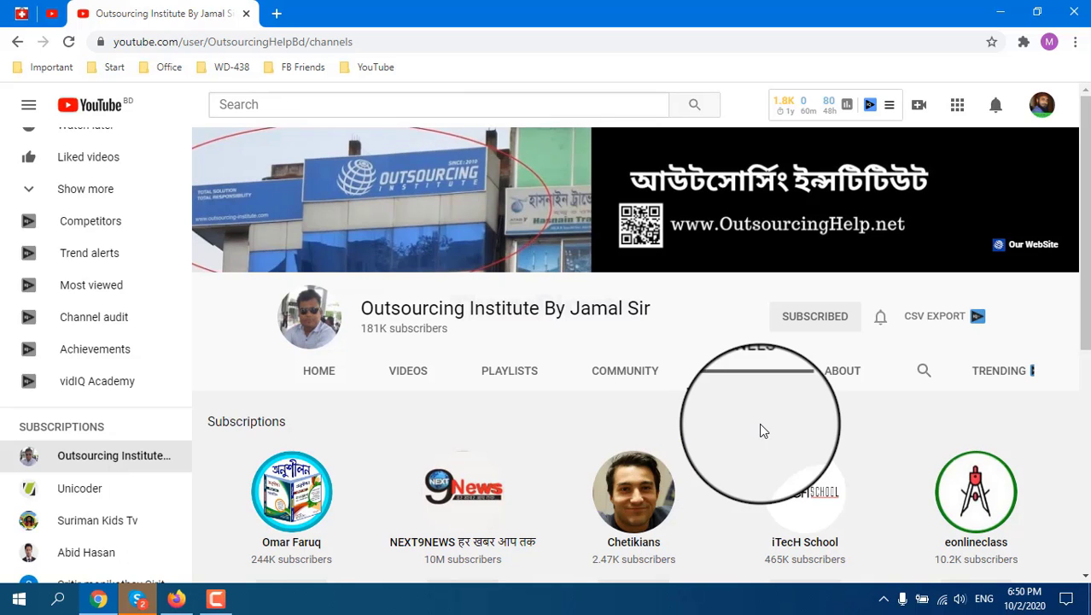
pyautogui.click(175, 600)
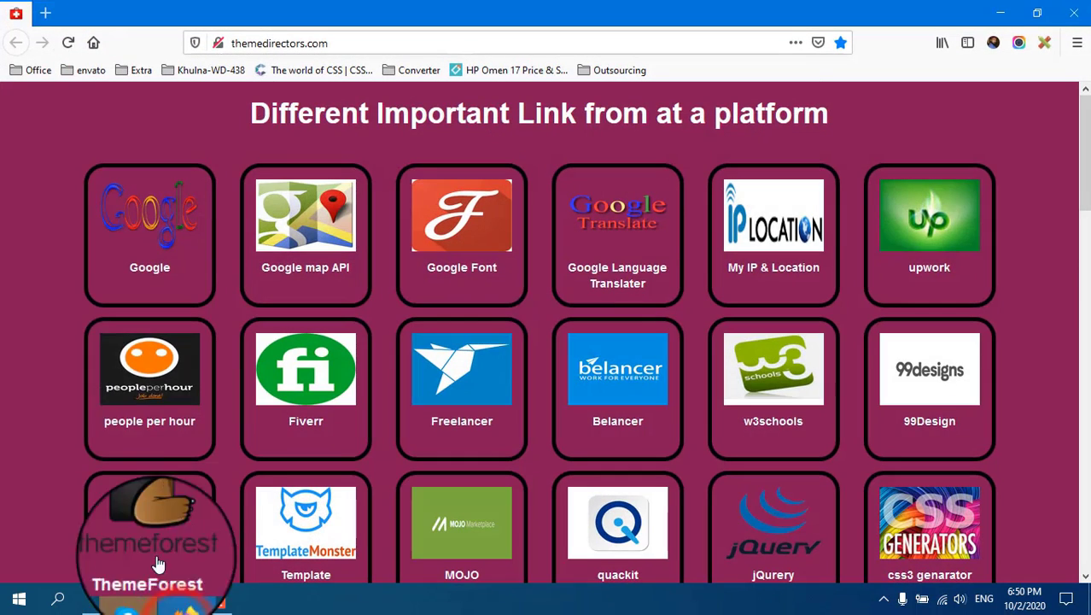
# In Firefox, load YouTube in a new tab and view ThemeDirector's subscriptions list
pyautogui.click(46, 15)
pyautogui.click(196, 248)
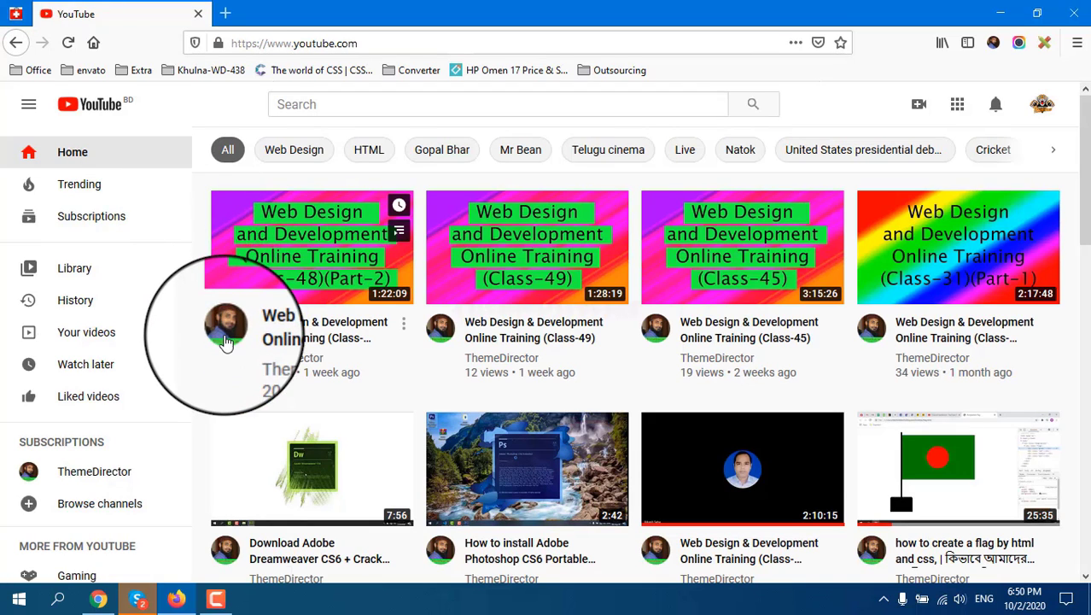
pyautogui.click(227, 328)
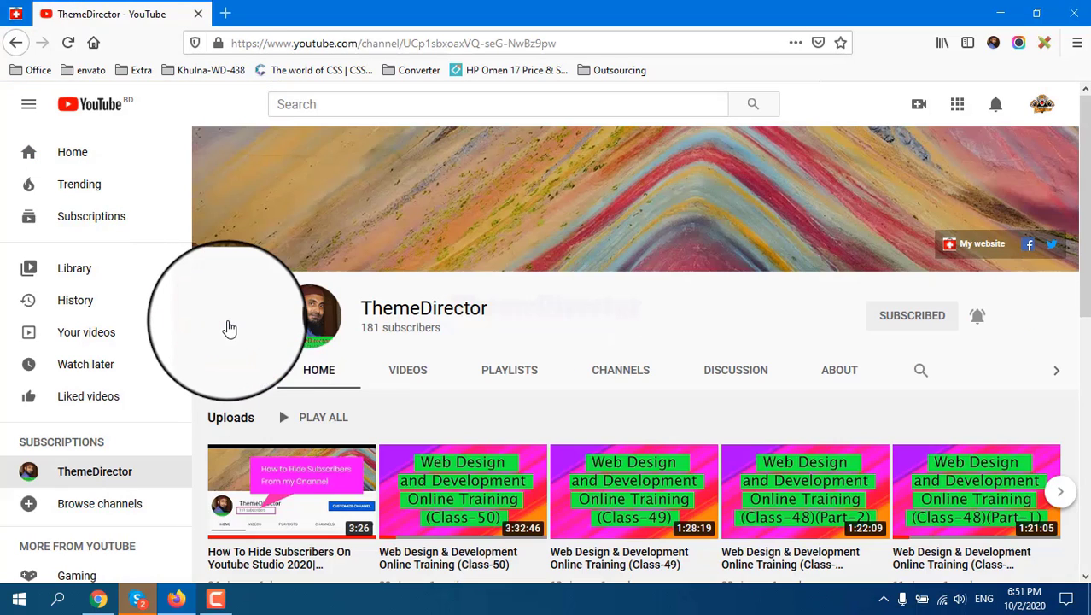
pyautogui.click(623, 373)
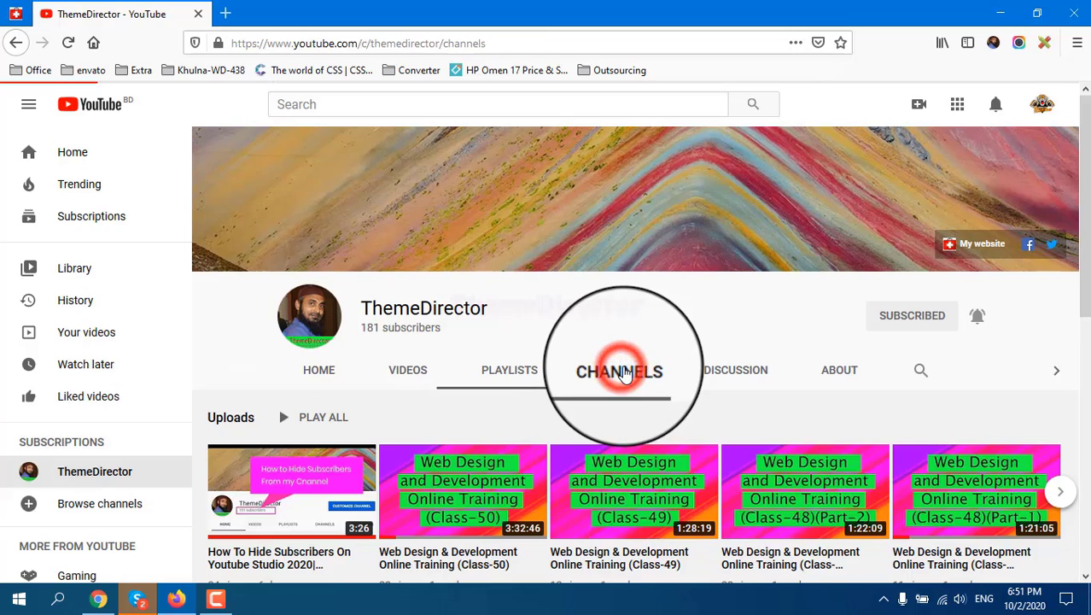
pyautogui.scroll(-1, 561, 325)
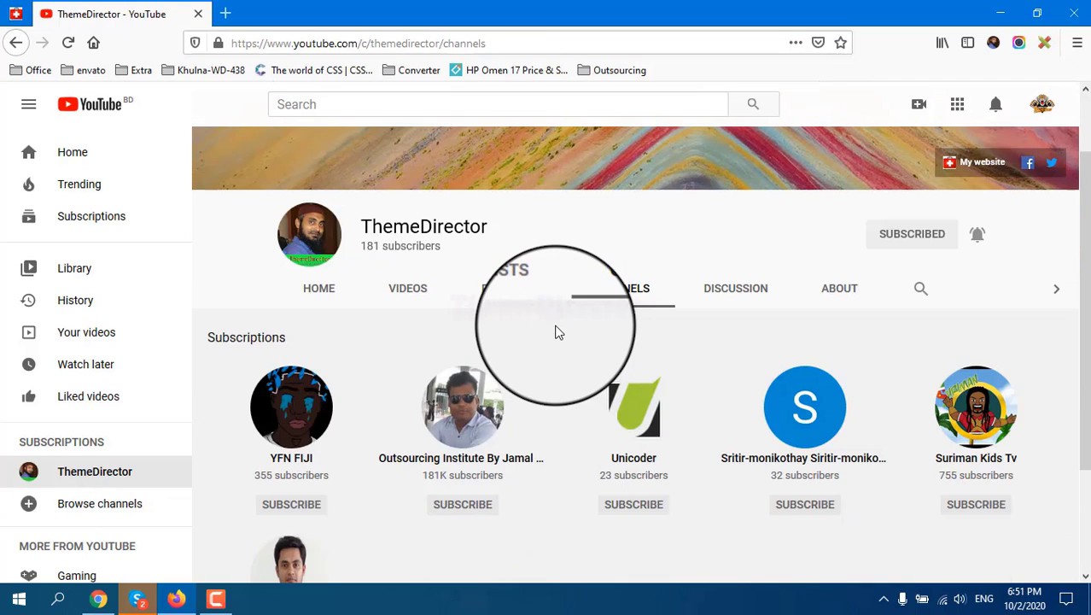
pyautogui.scroll(-2, 555, 332)
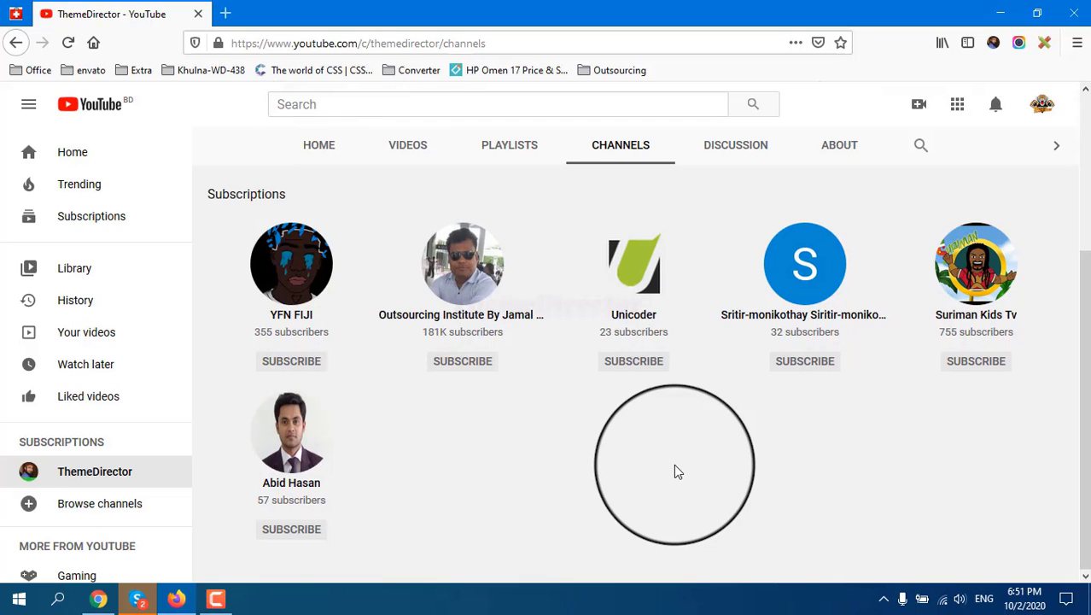
# Compare the Chrome and Firefox channel lists, ending on Outsourcing Institute's channels in Chrome
pyautogui.click(100, 600)
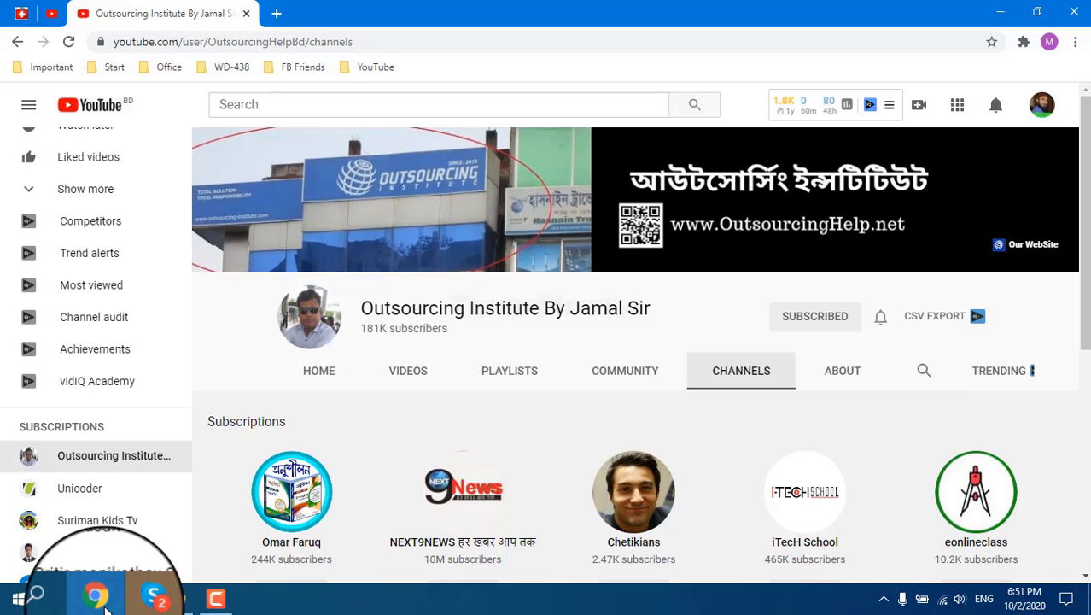
pyautogui.click(176, 599)
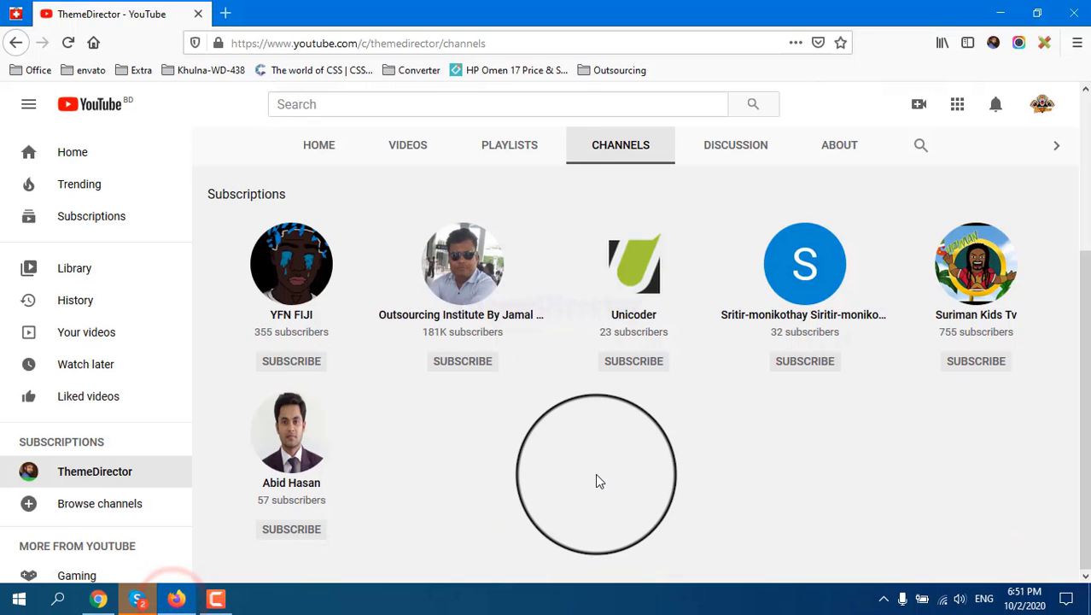
pyautogui.scroll(2, 594, 473)
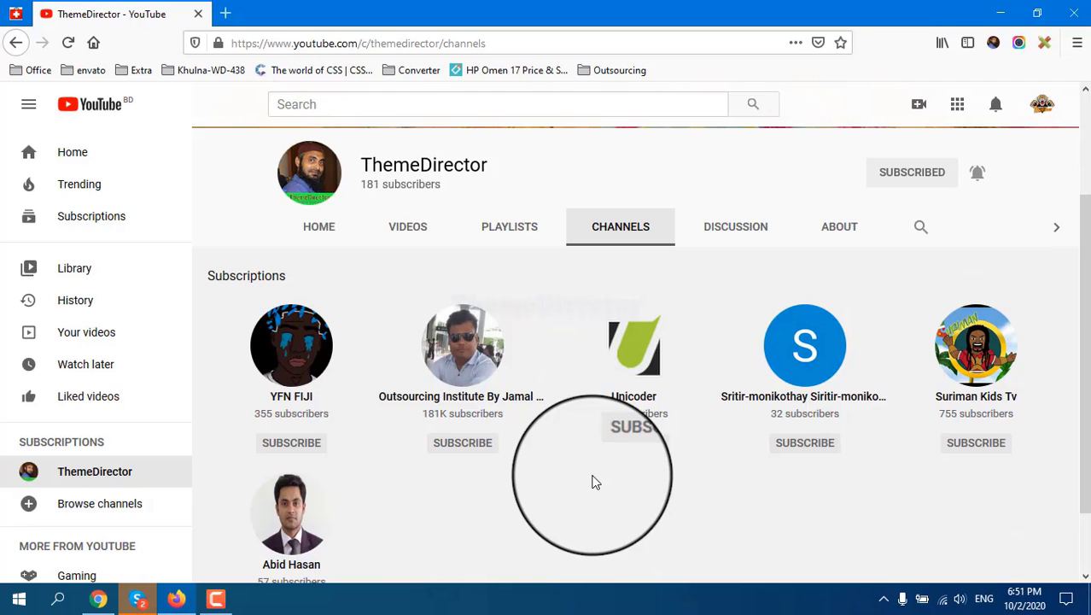
pyautogui.scroll(-2, 578, 512)
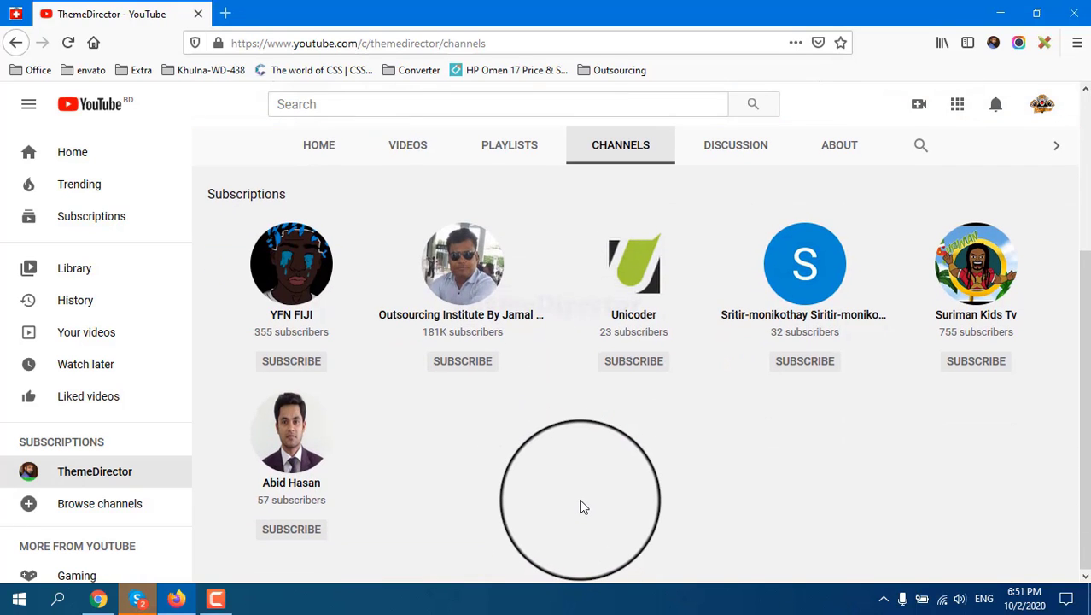
pyautogui.click(98, 599)
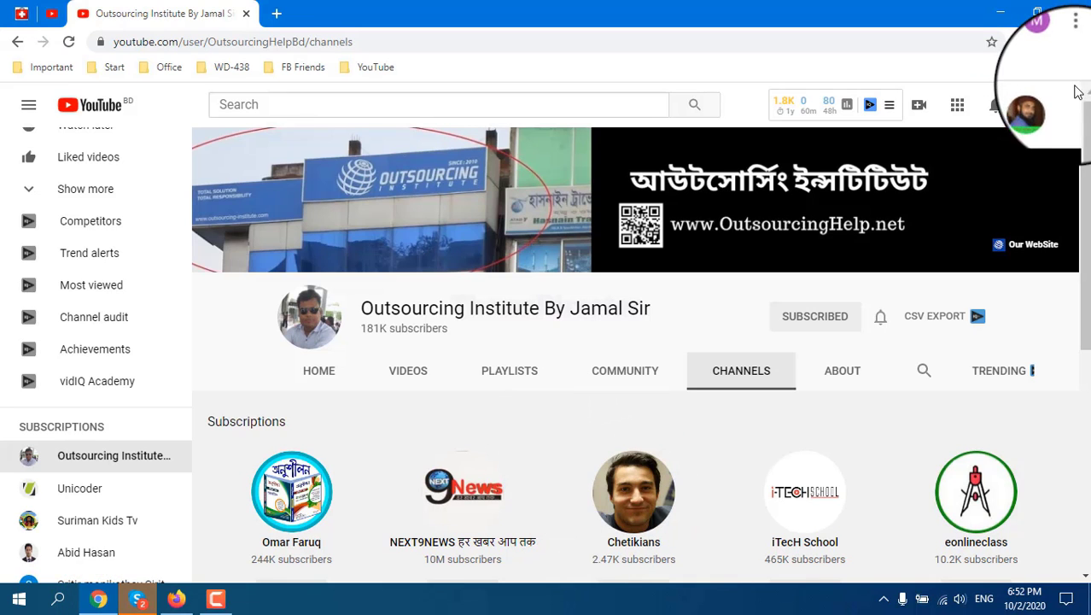
# In YouTube Settings > Privacy, switch on 'Keep all my subscriptions private'
pyautogui.click(1048, 107)
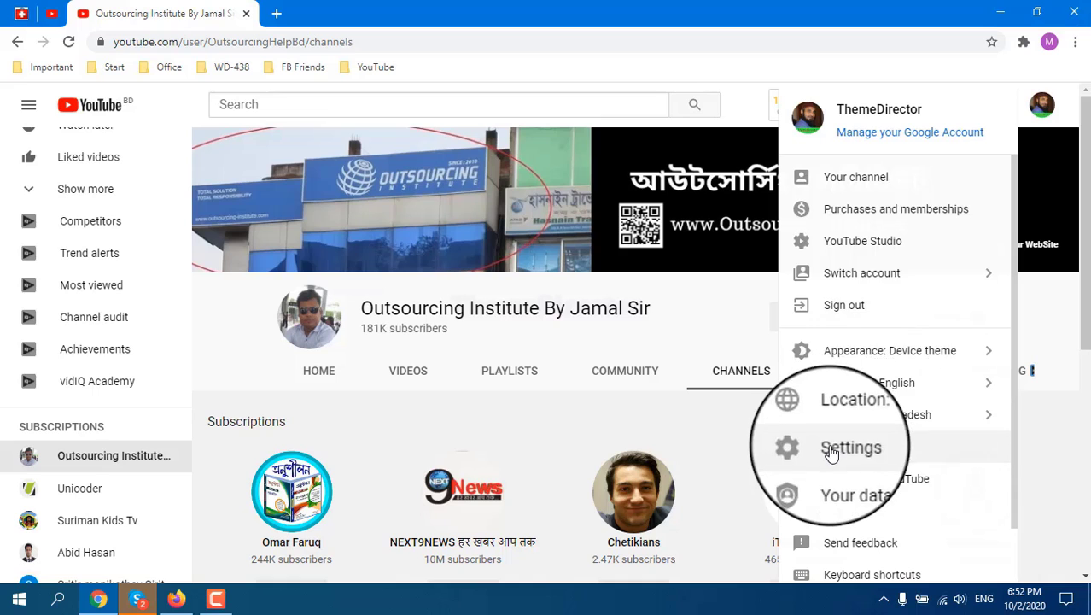
pyautogui.click(832, 453)
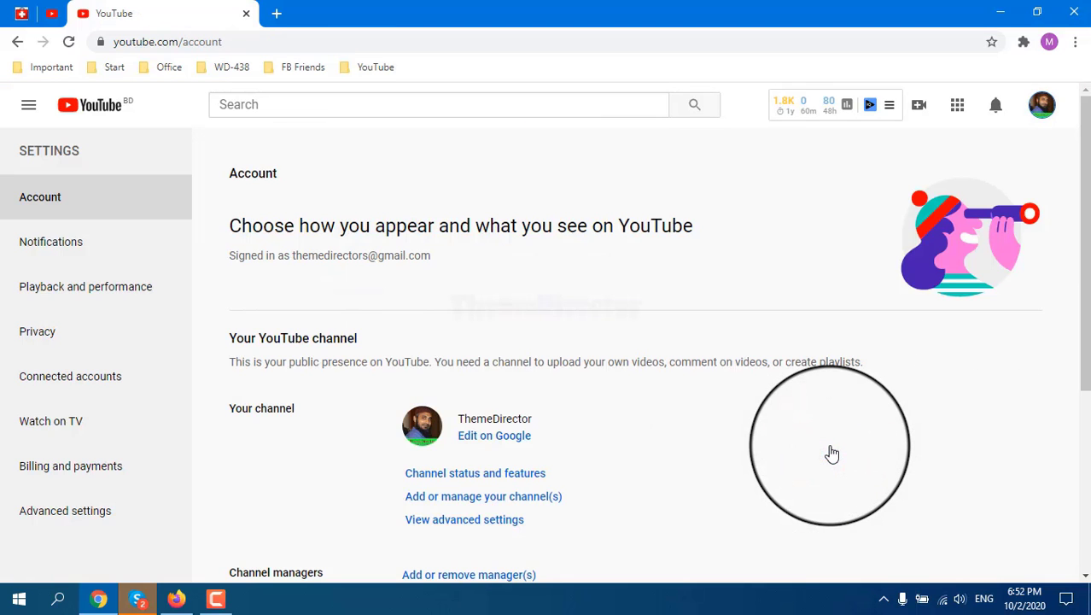
pyautogui.click(37, 333)
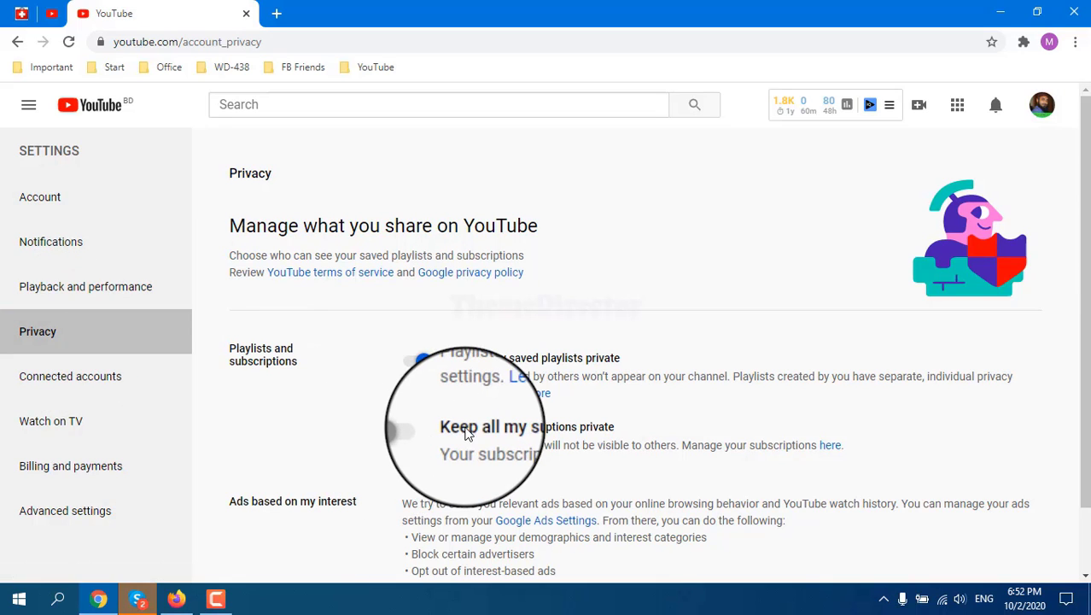
pyautogui.moveTo(450, 428); pyautogui.dragTo(621, 433)
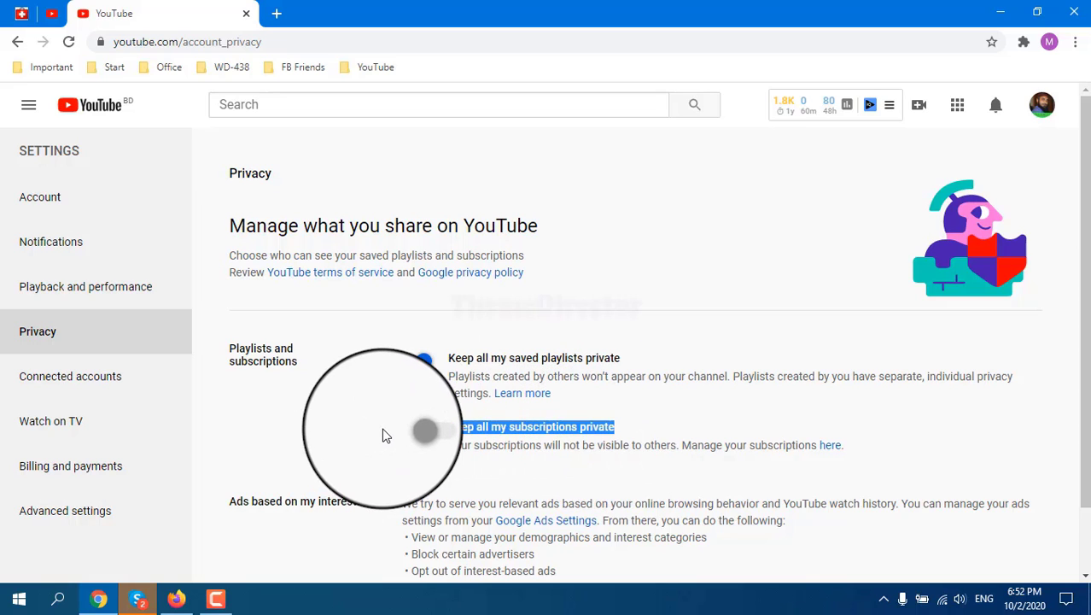
pyautogui.click(416, 433)
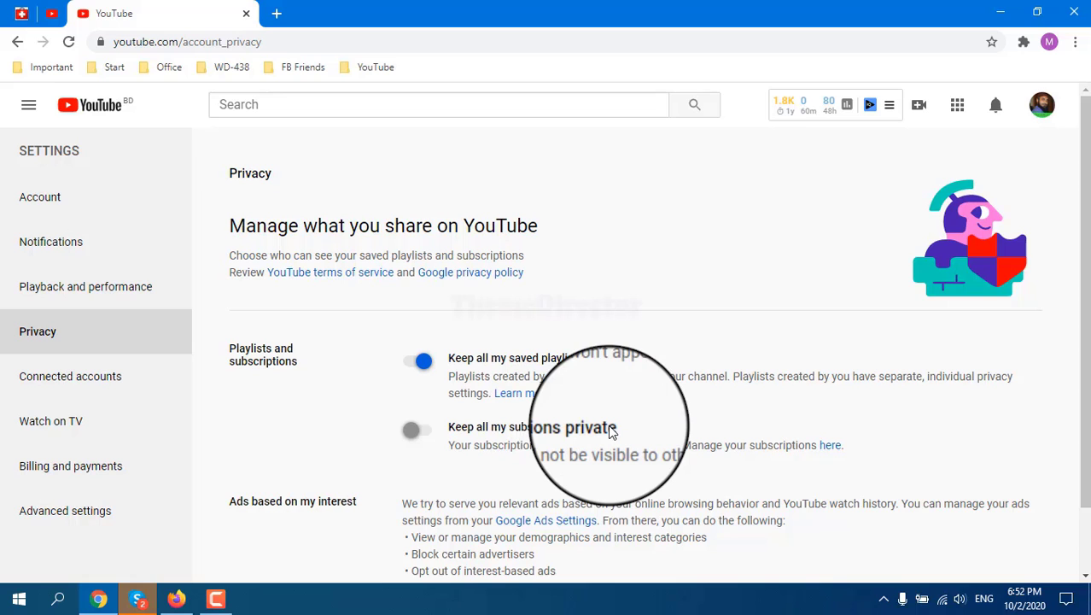
# Confirm the subscriptions are private, then return to the themedirectors.com page in Firefox
pyautogui.click(176, 599)
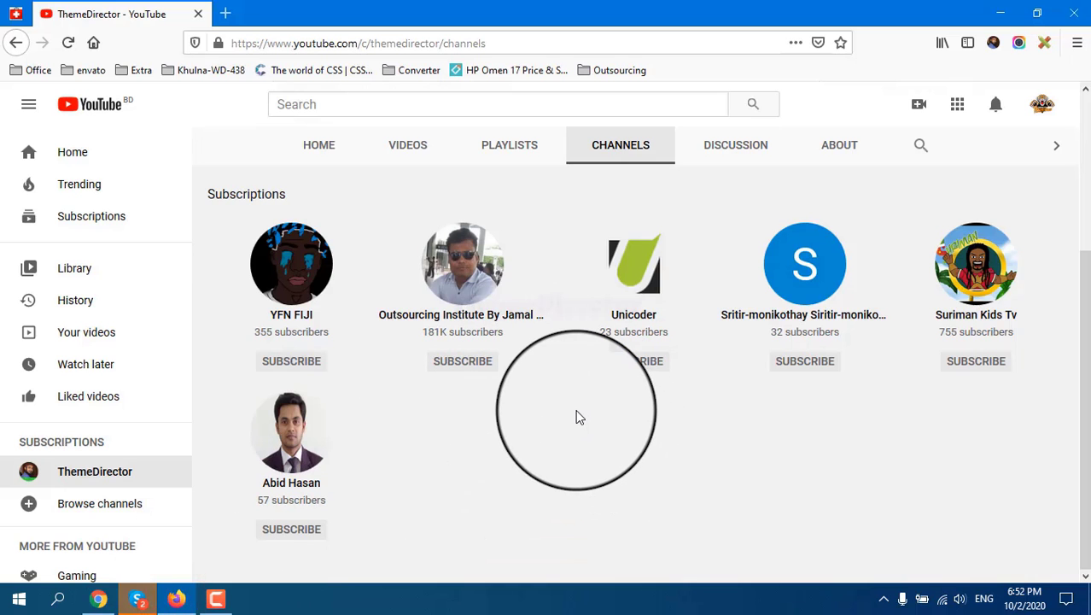
pyautogui.click(100, 604)
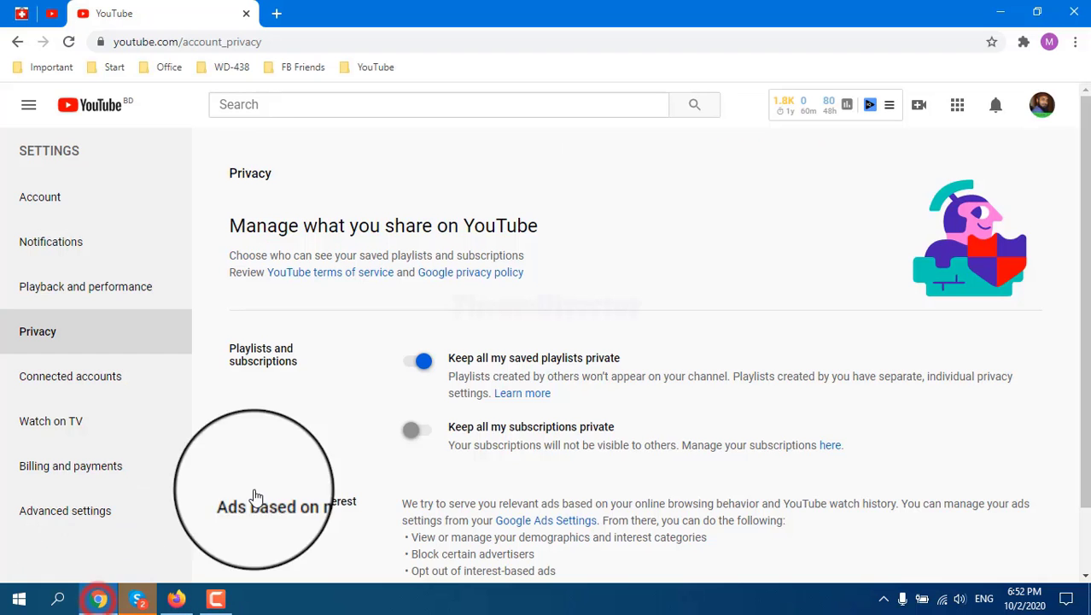
pyautogui.click(424, 430)
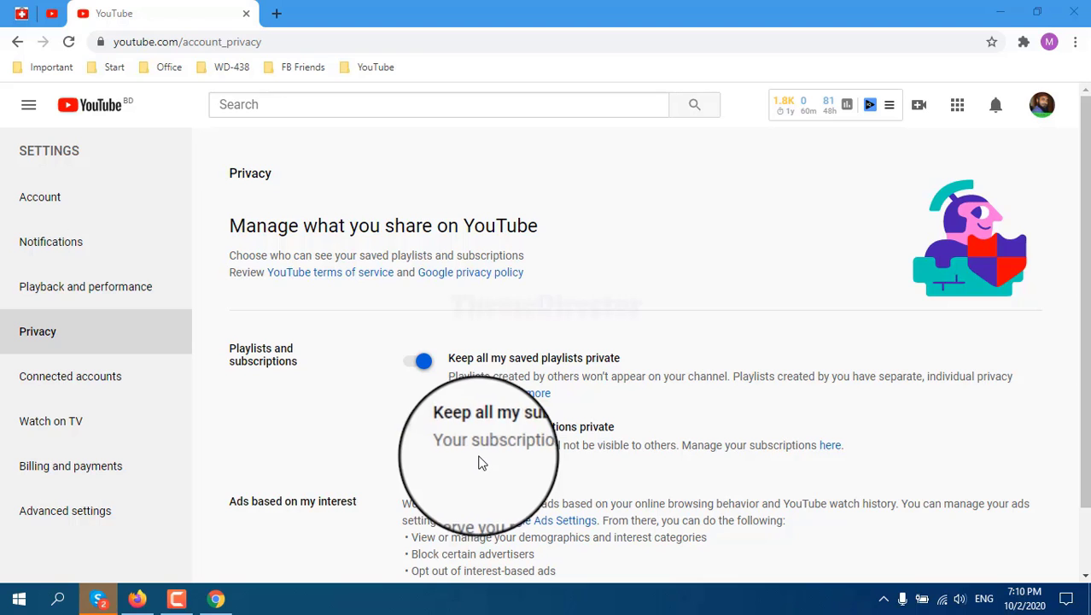
pyautogui.click(136, 600)
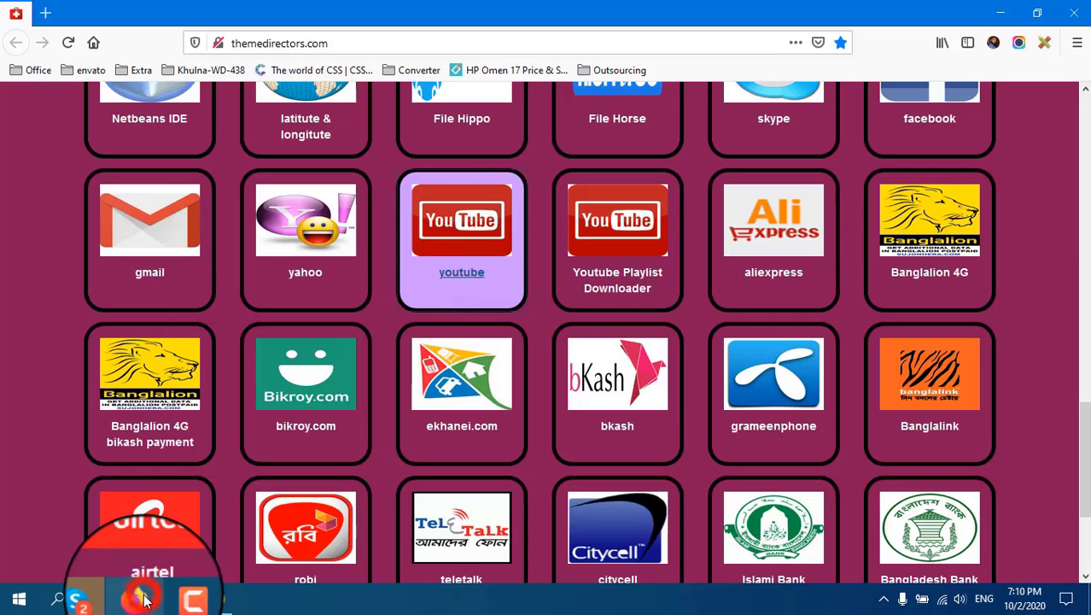
# Open ThemeDirector's CHANNELS tab from the youtube tile and highlight its no-featured-channels message
pyautogui.scroll(-2, 23, 372)
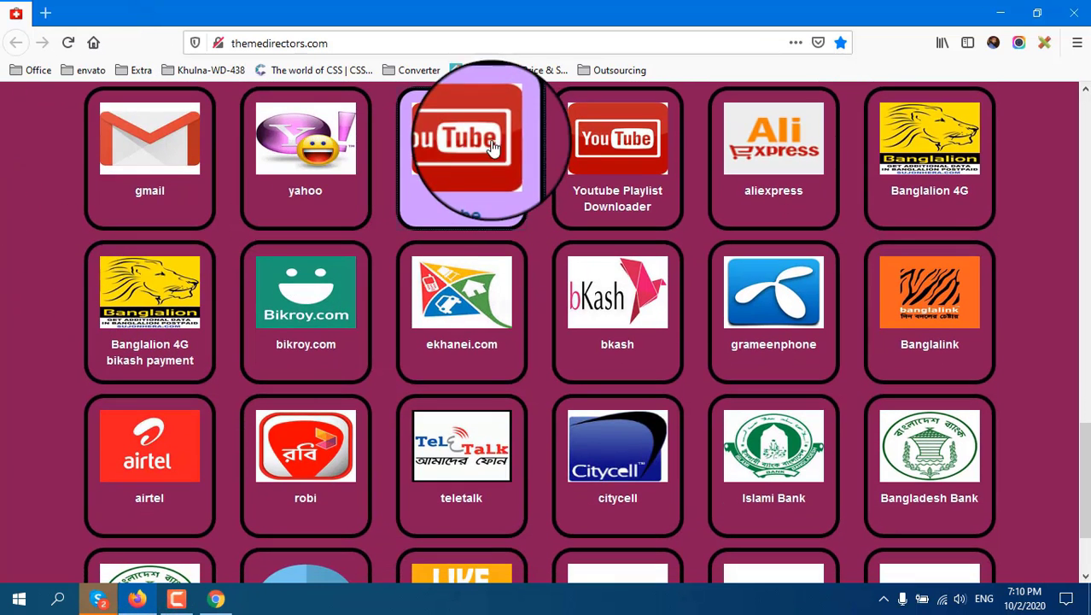
pyautogui.click(483, 139)
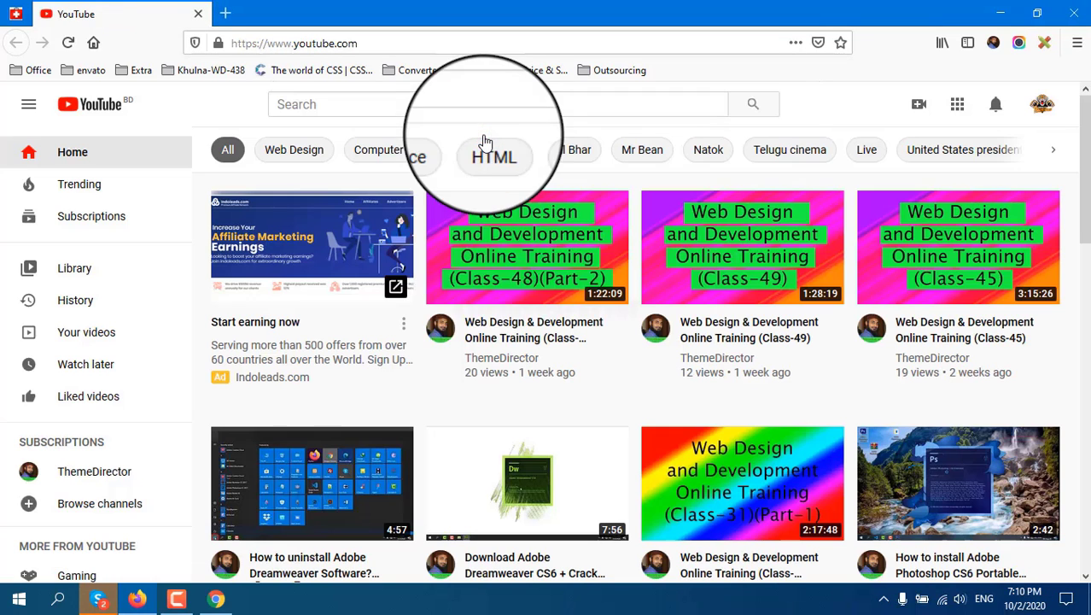
pyautogui.click(440, 333)
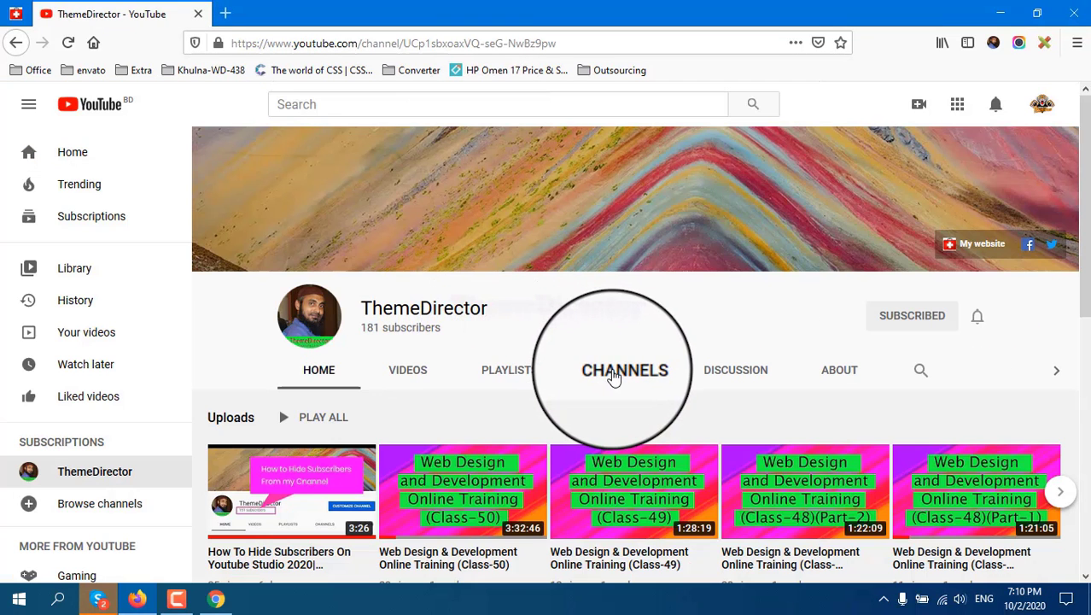
pyautogui.click(613, 376)
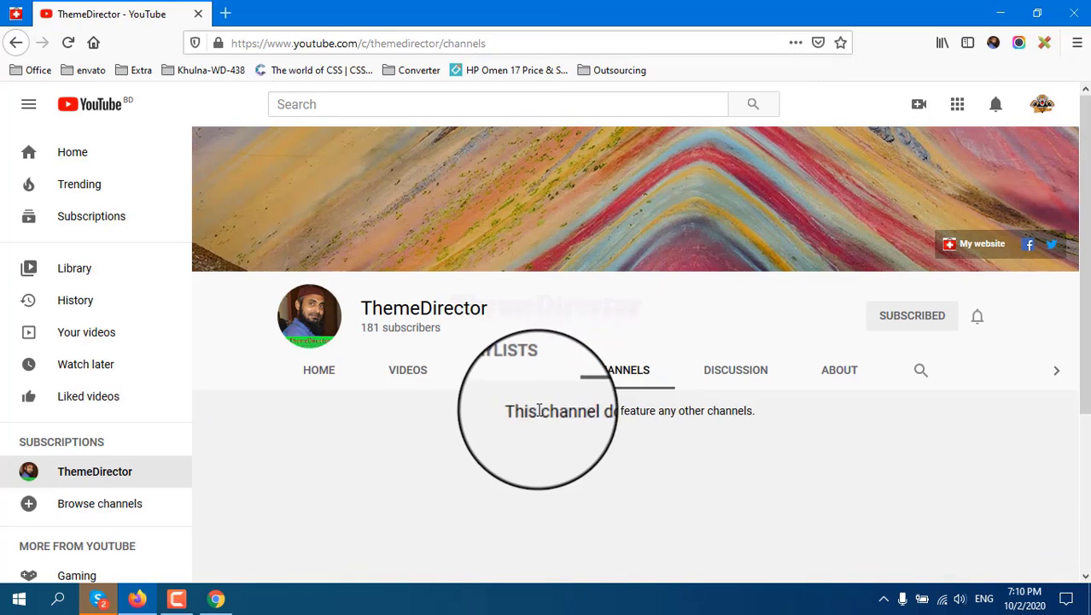
pyautogui.moveTo(515, 410); pyautogui.dragTo(762, 413)
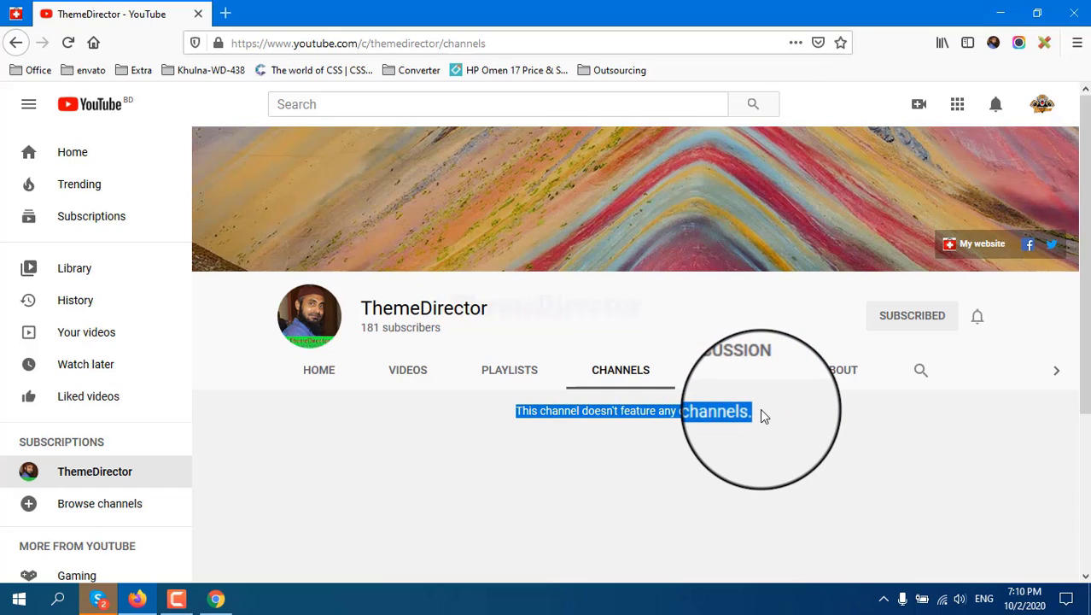
pyautogui.click(760, 411)
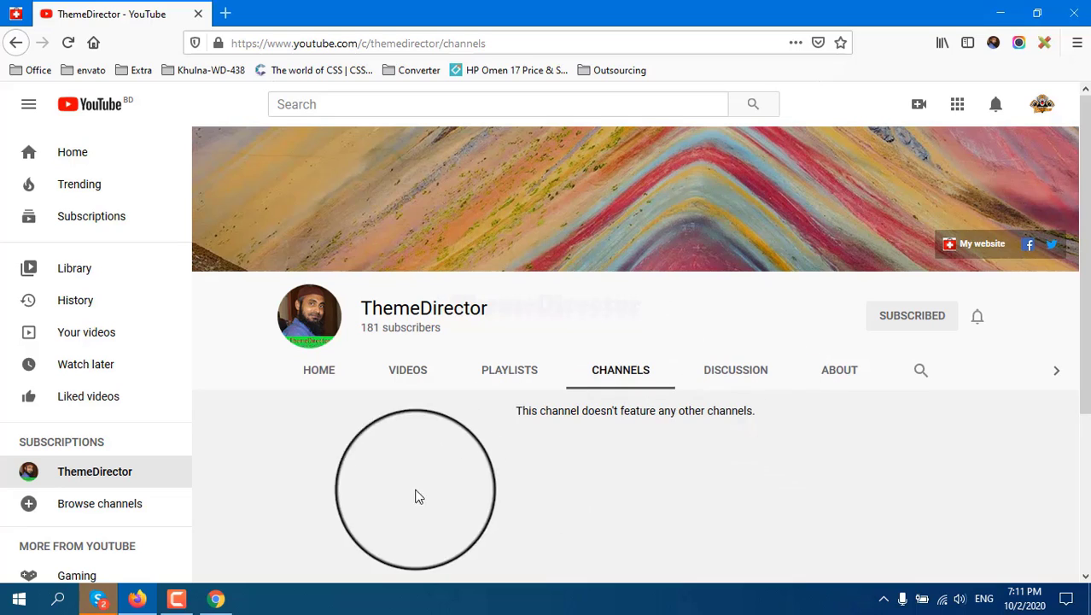
# Turn off 'Keep all my subscriptions private' in Chrome and open ThemeDirector's channel Home
pyautogui.click(215, 599)
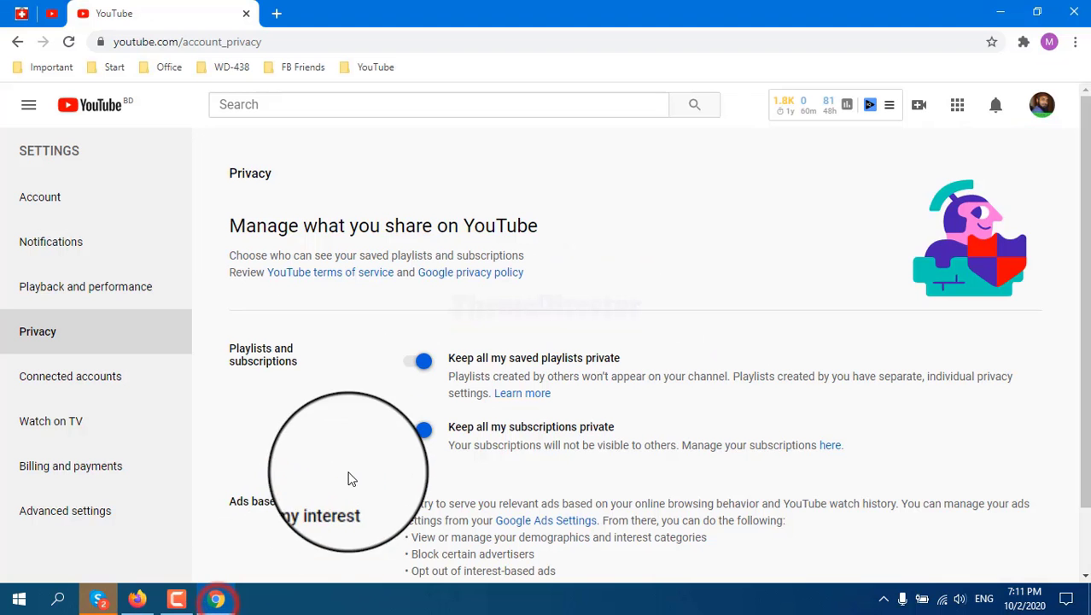
pyautogui.click(404, 429)
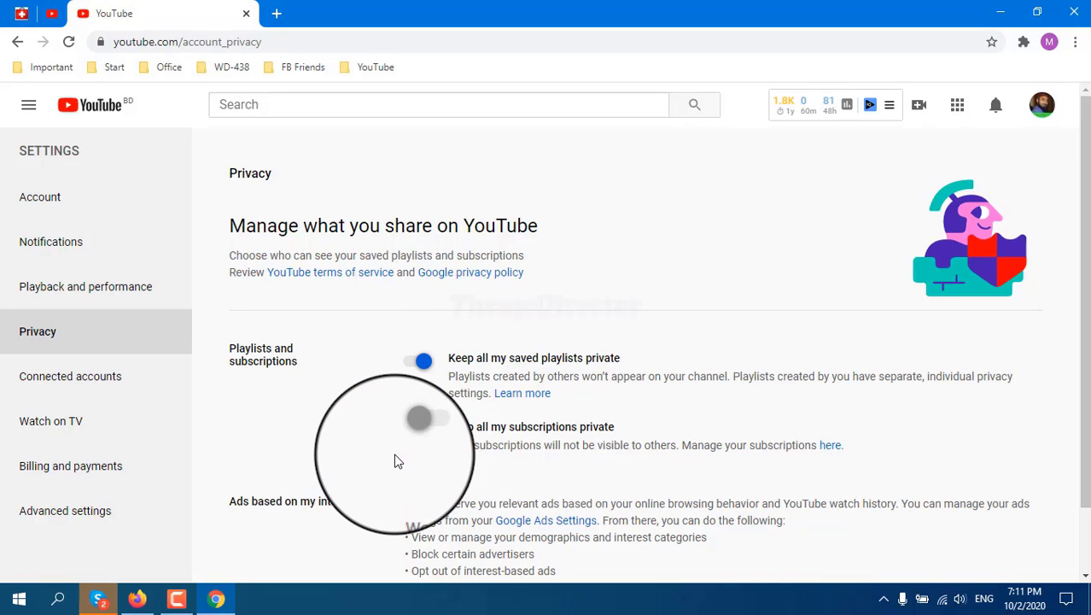
pyautogui.click(136, 598)
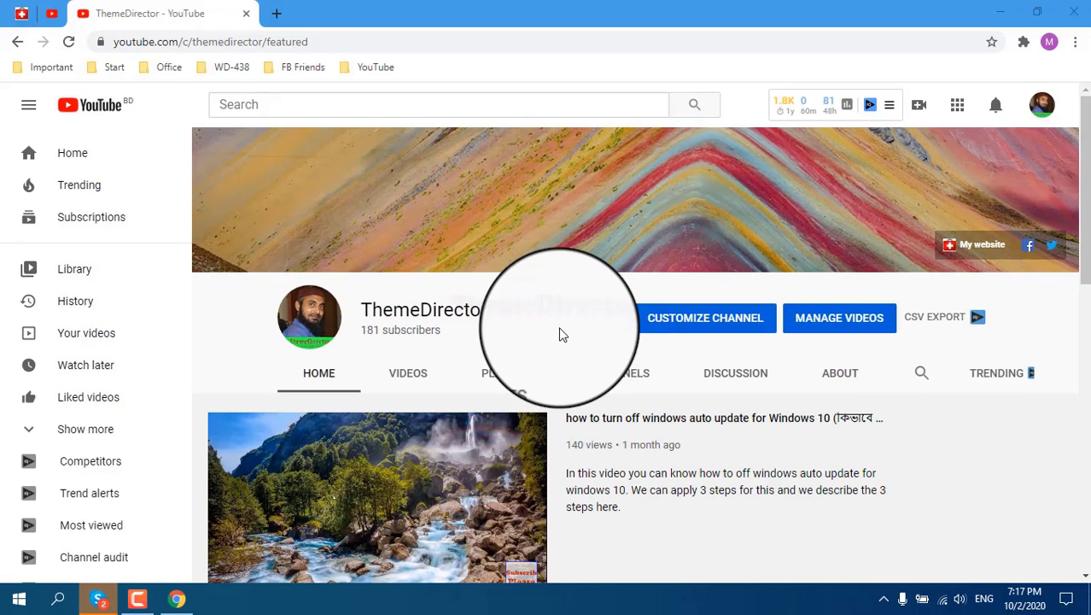
# Open ThemeDirector's CHANNELS tab and scroll down to its Subscriptions list
pyautogui.click(621, 375)
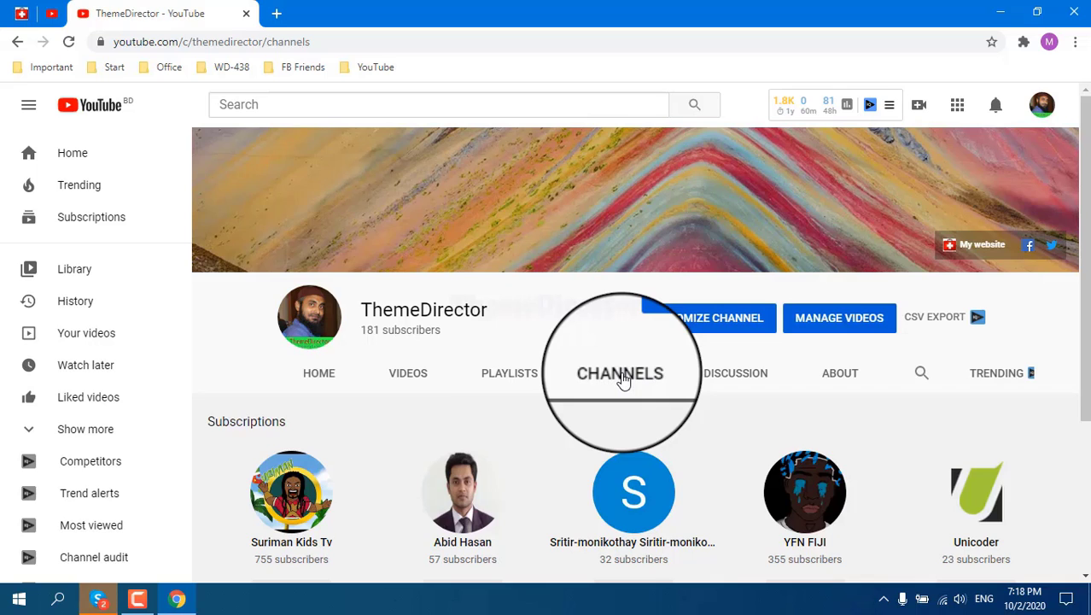
pyautogui.scroll(-2, 581, 397)
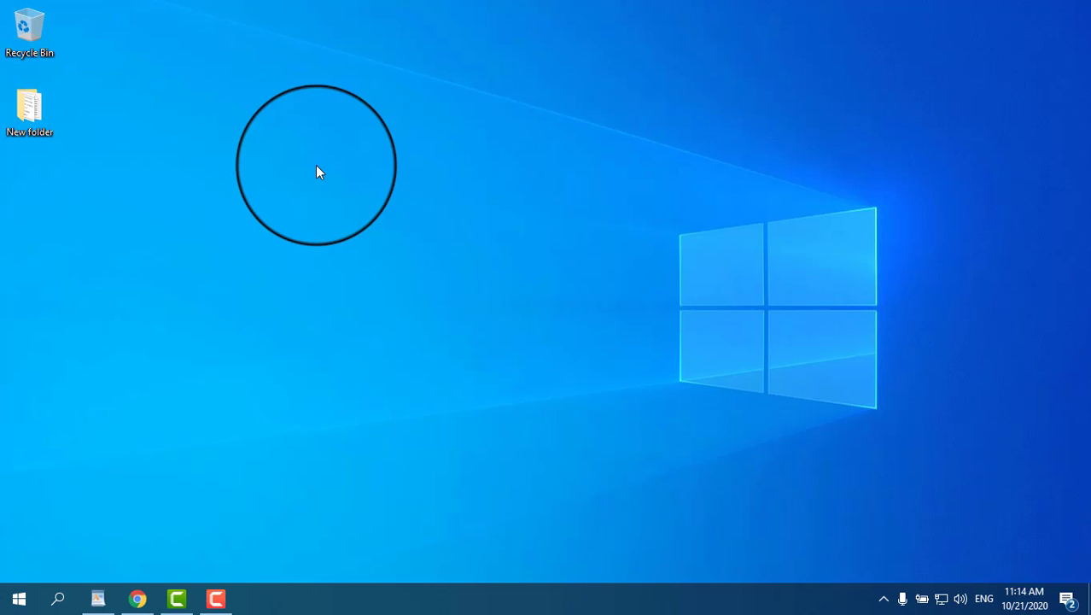
# Refresh the Windows desktop three times from its right-click menu
pyautogui.rightClick(315, 172)
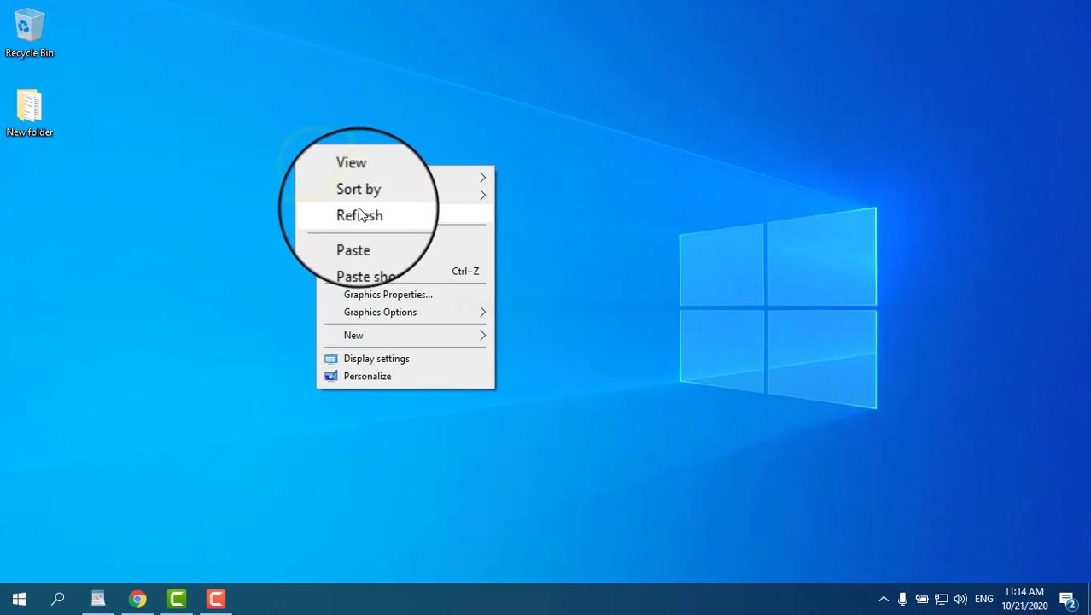
pyautogui.click(360, 213)
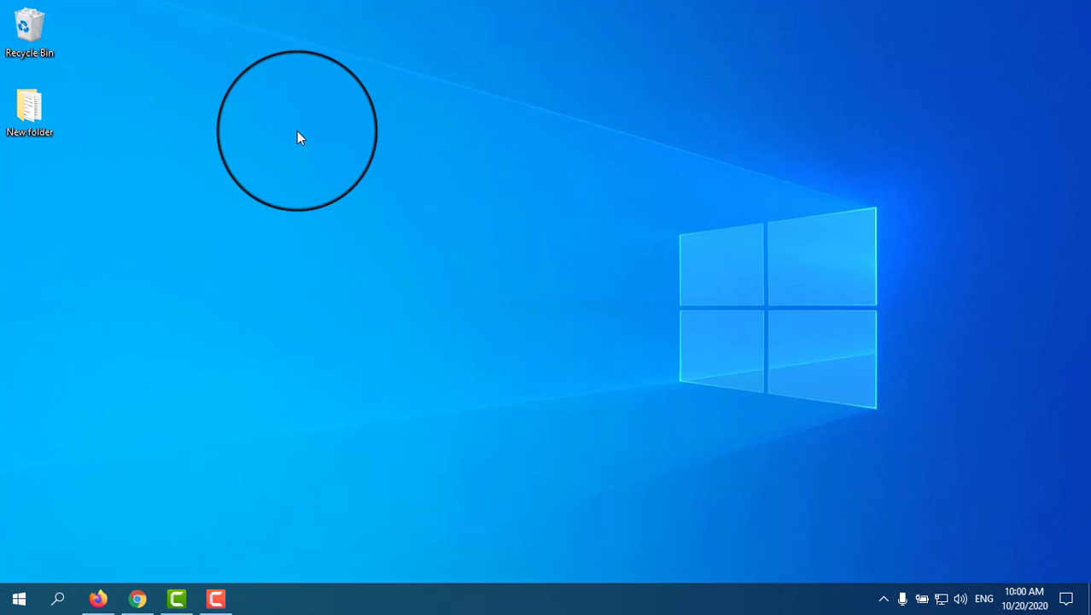
pyautogui.rightClick(296, 131)
pyautogui.click(350, 184)
pyautogui.rightClick(330, 164)
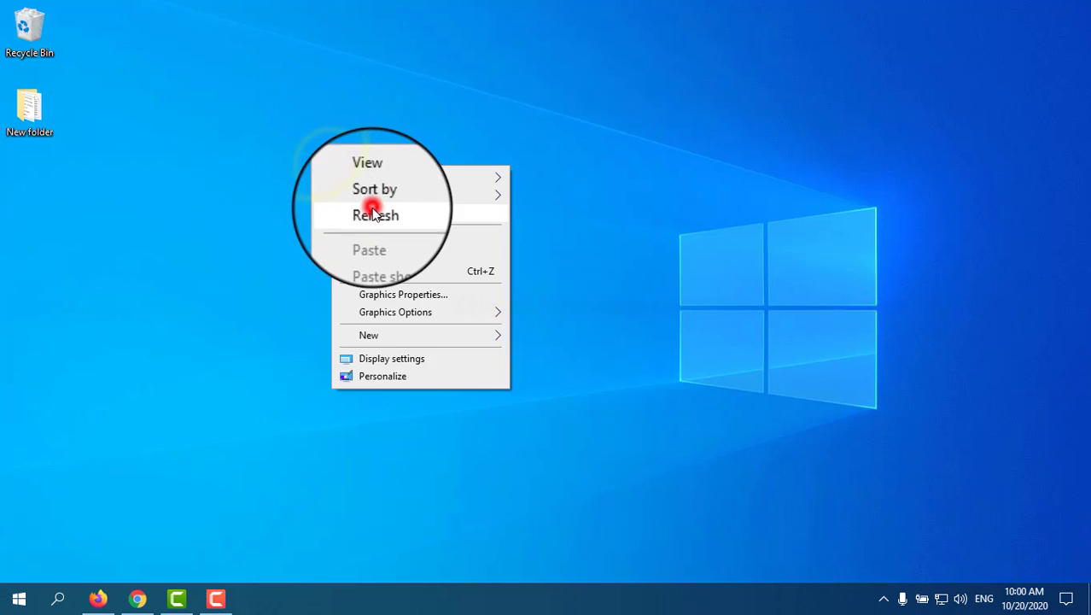
pyautogui.click(372, 206)
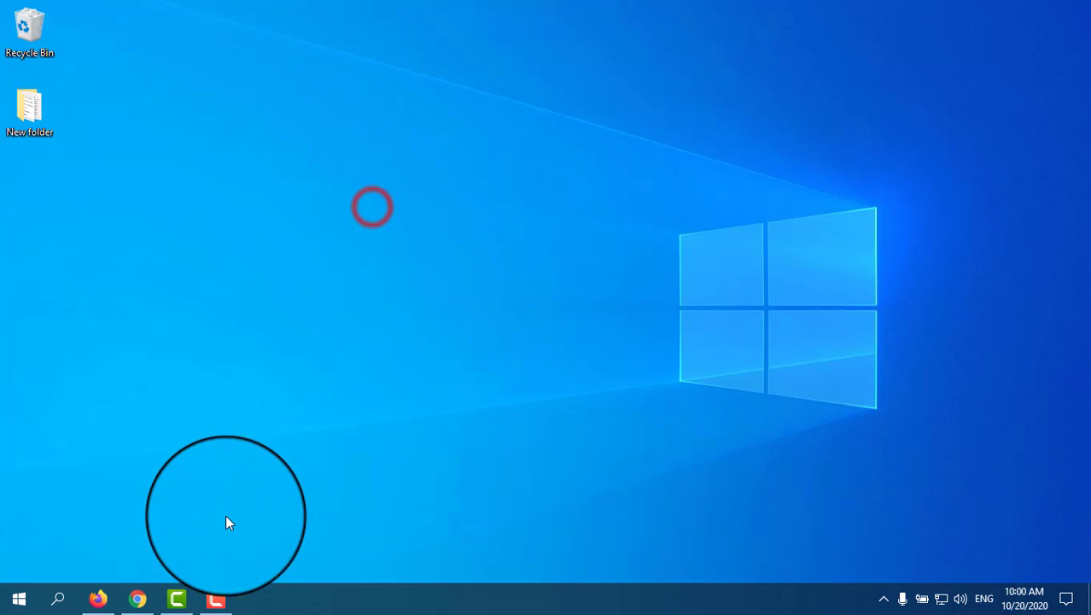
# Open the ThemeDirector YouTube Studio dashboard from the Chrome account menu
pyautogui.click(137, 602)
pyautogui.click(468, 390)
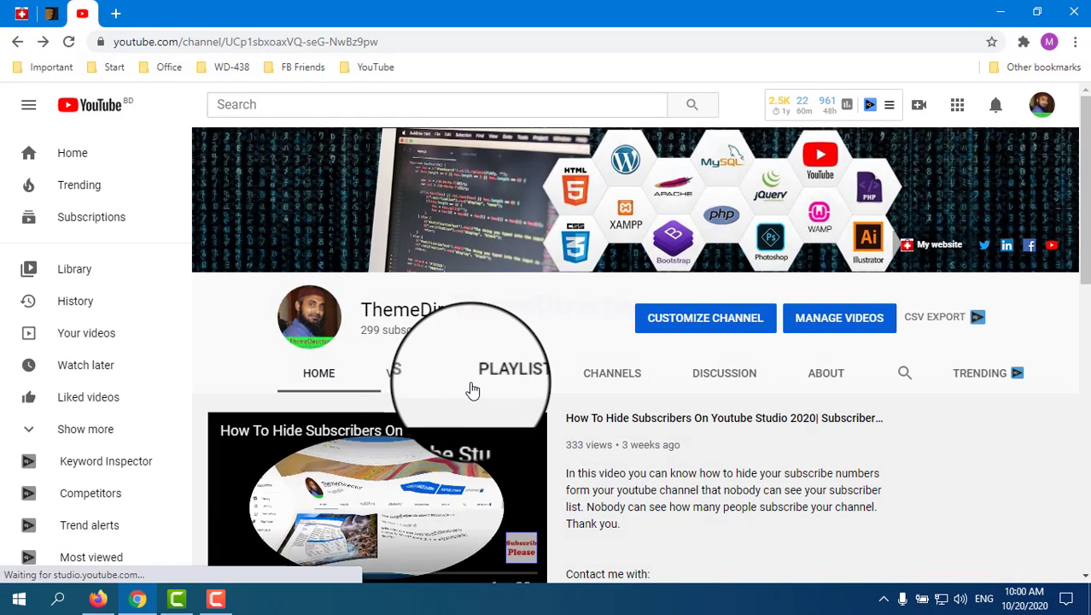
pyautogui.click(1041, 104)
pyautogui.click(900, 244)
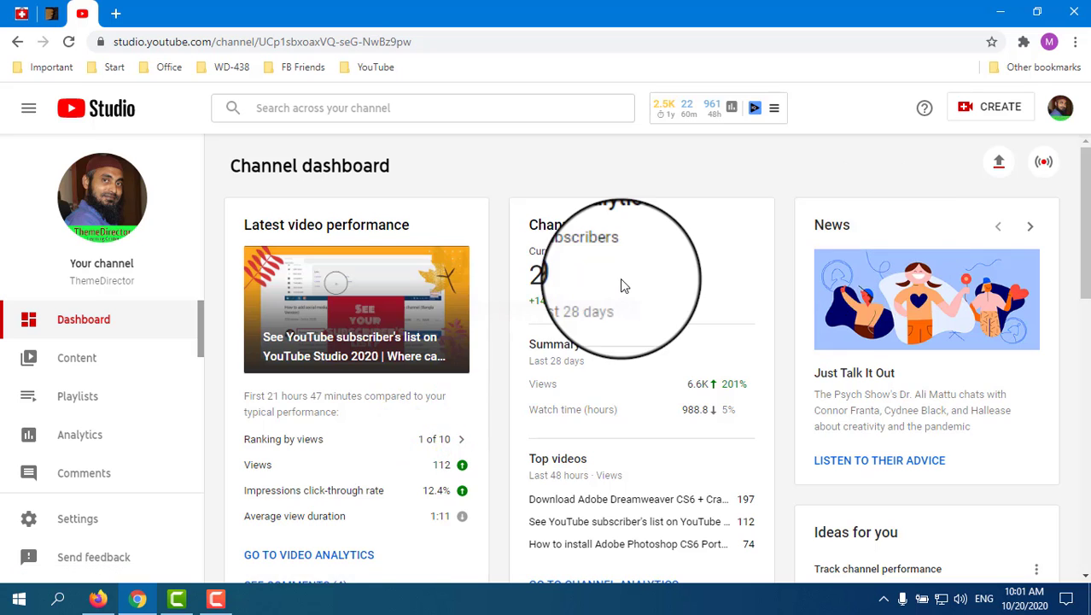
# Review Recent subscribers and the 299 current subscribers, then open the latest video's analytics
pyautogui.scroll(-4, 620, 278)
pyautogui.scroll(-2, 533, 379)
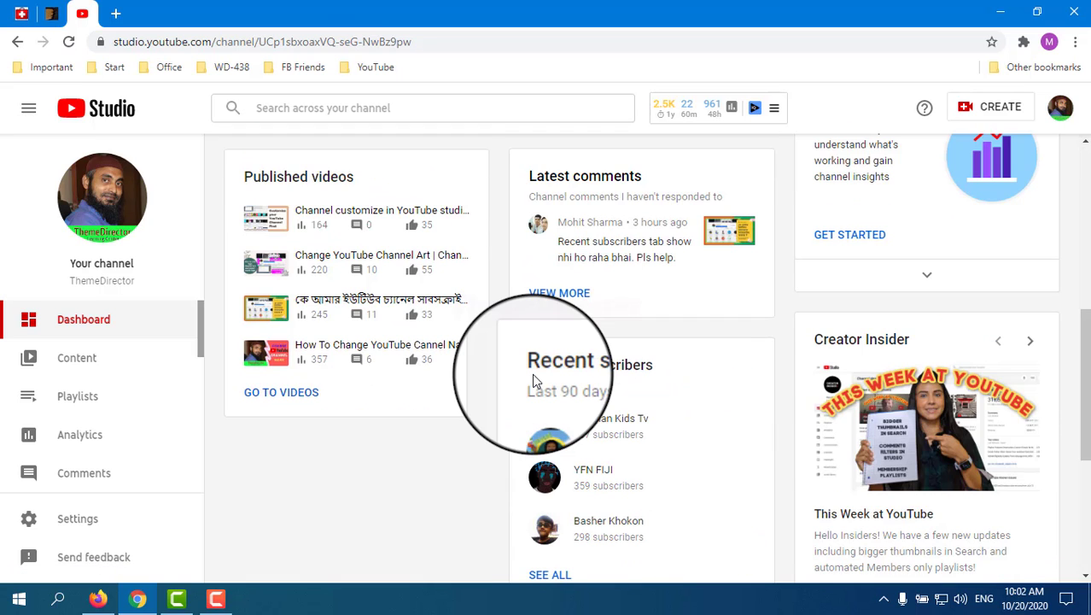
pyautogui.moveTo(527, 366); pyautogui.dragTo(662, 373)
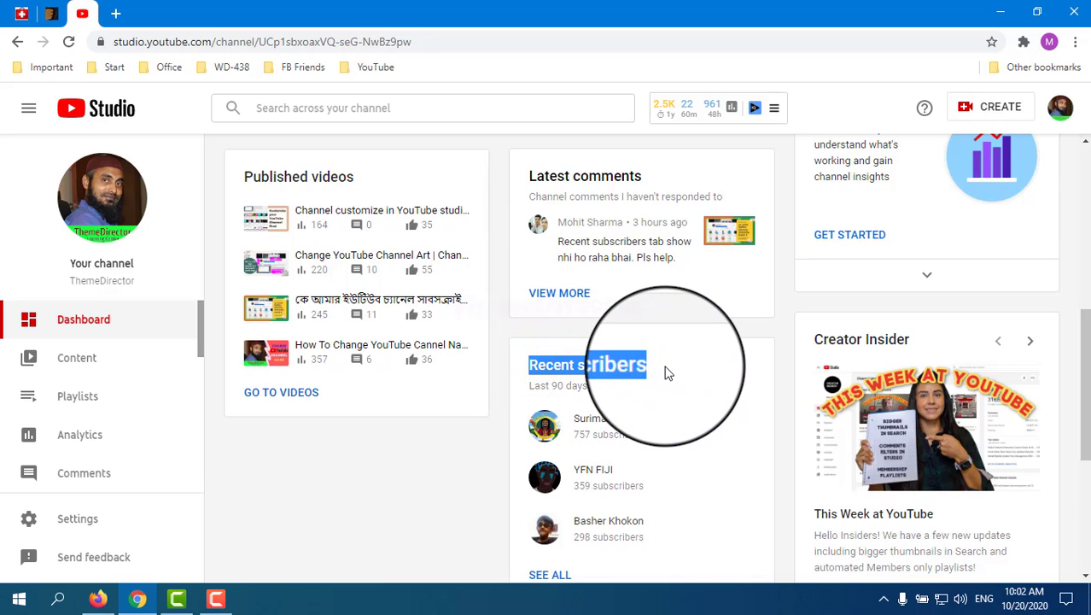
pyautogui.scroll(4, 631, 372)
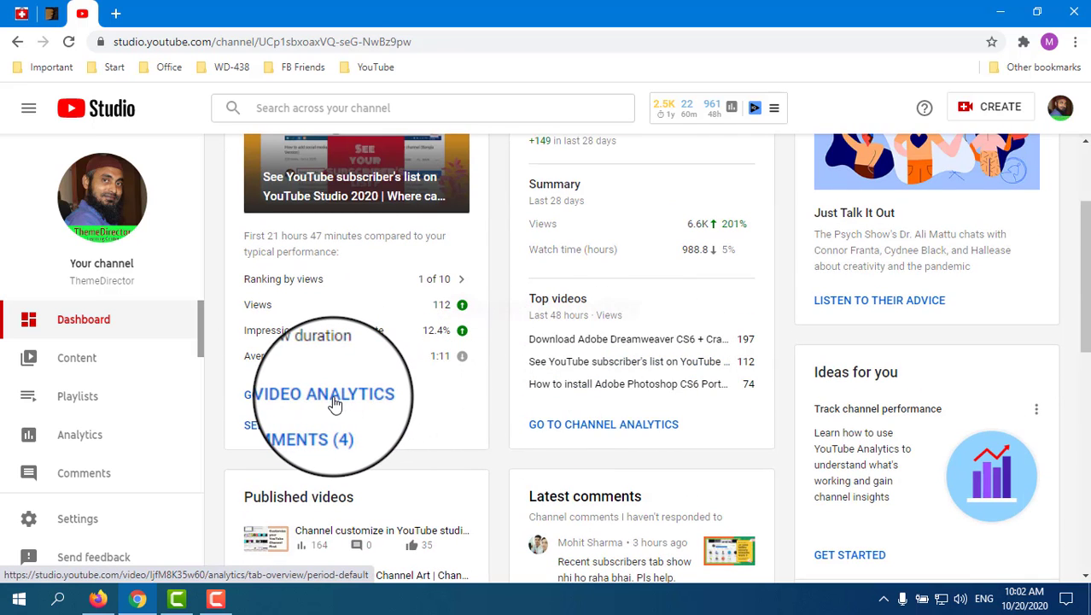
pyautogui.scroll(1, 335, 404)
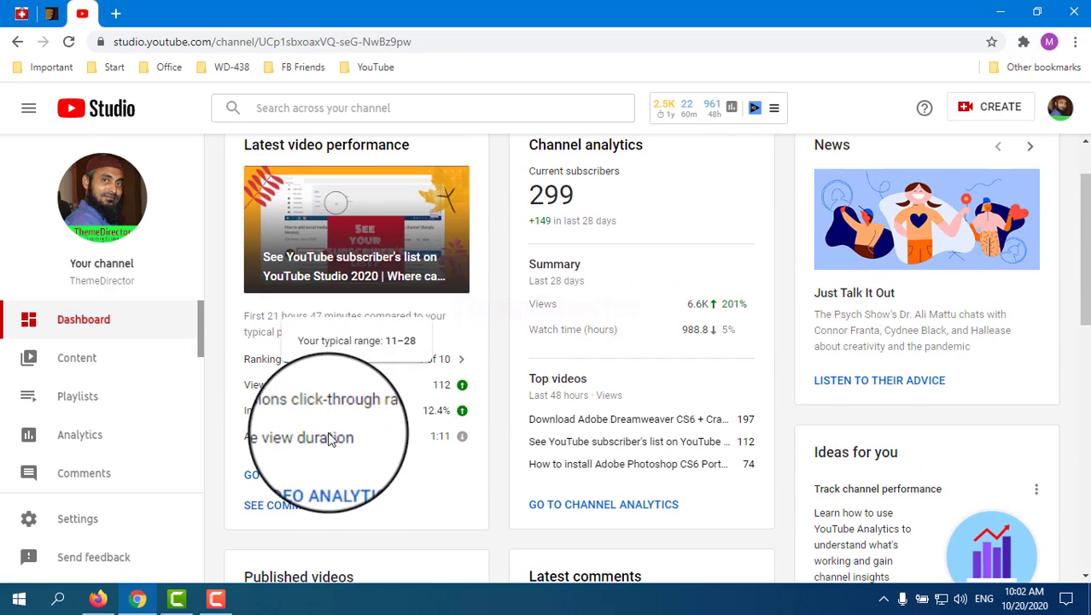
pyautogui.moveTo(300, 367)
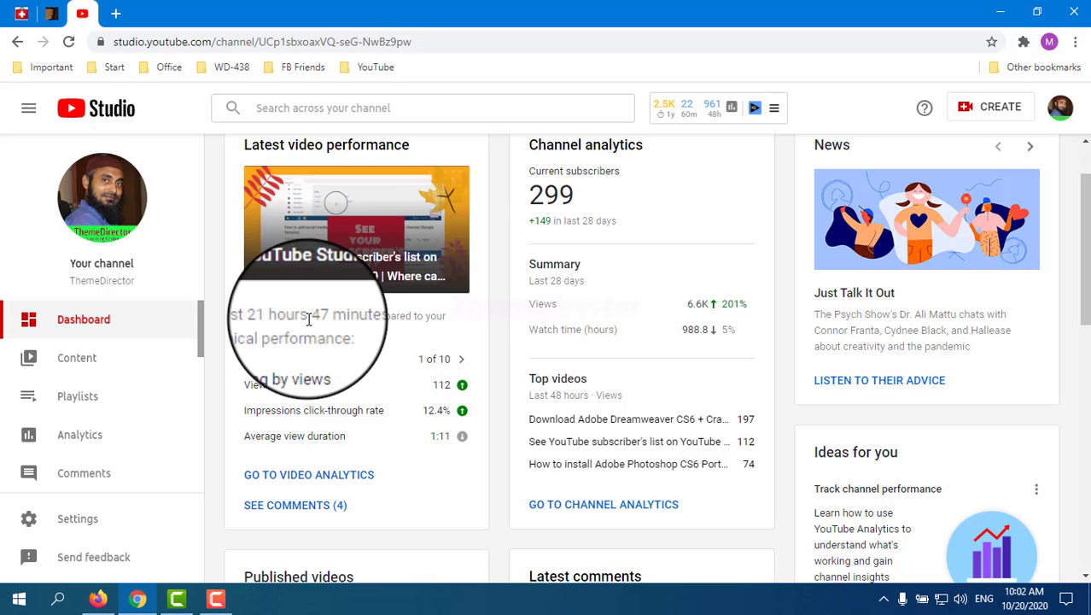
pyautogui.click(335, 480)
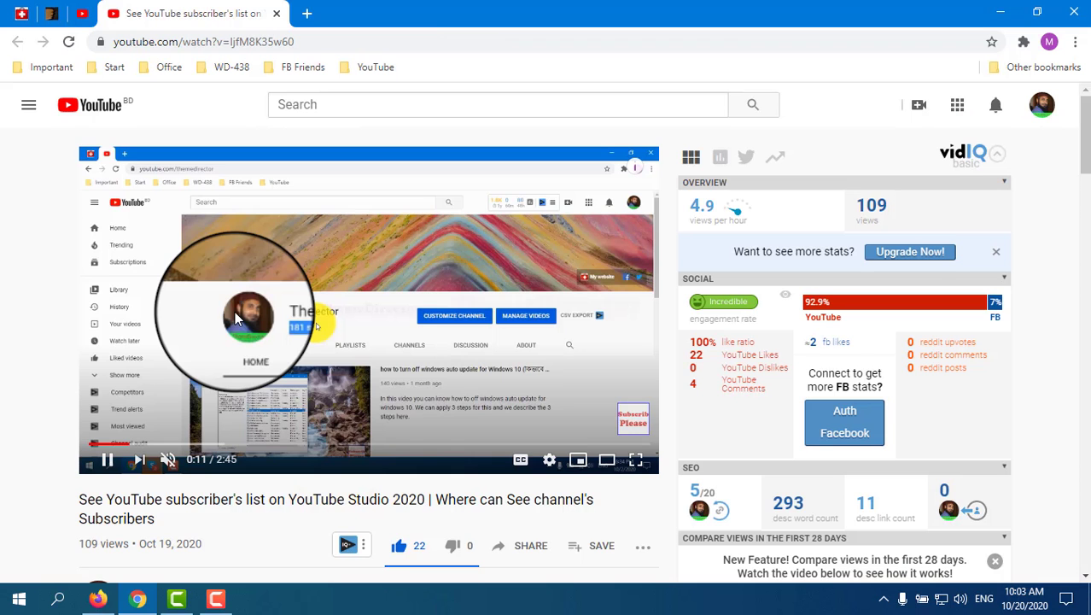
# Expand the comment's 3 replies and highlight the mention of the recent subscriber option
pyautogui.scroll(-3, 197, 355)
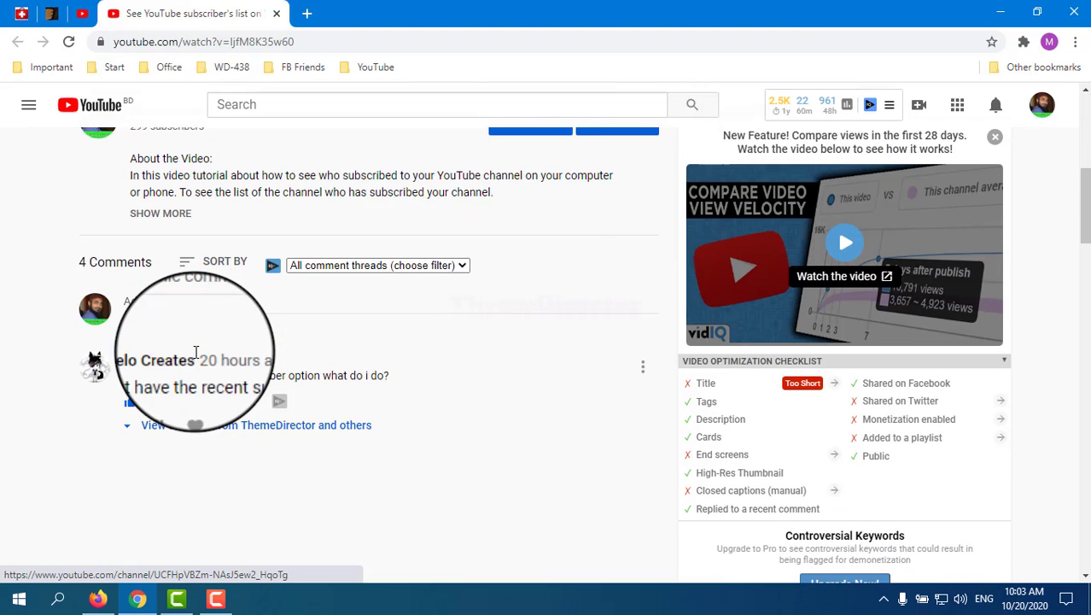
pyautogui.click(208, 426)
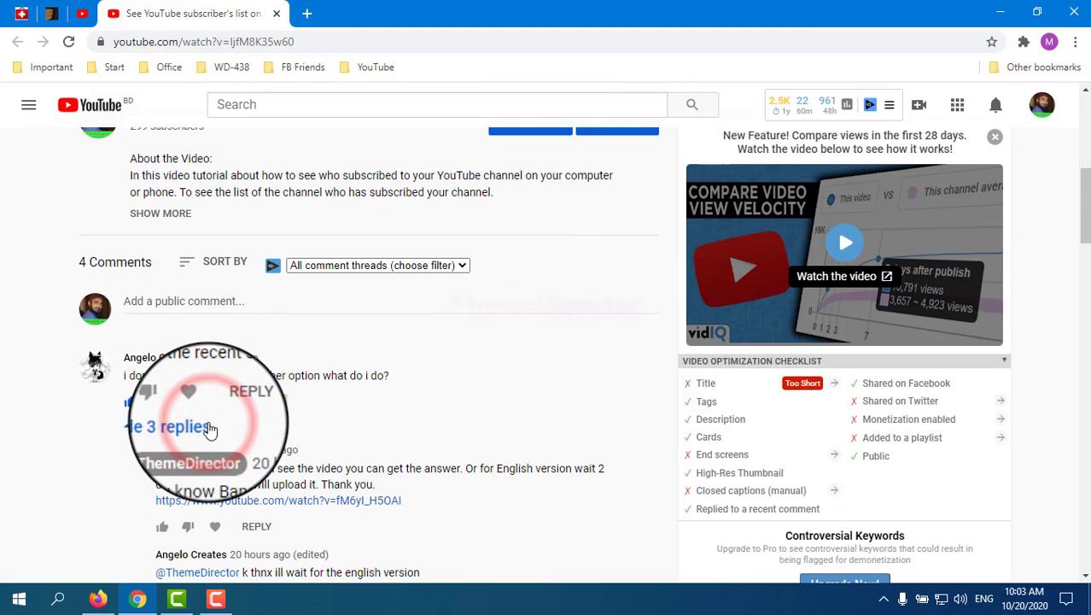
pyautogui.scroll(-1, 209, 426)
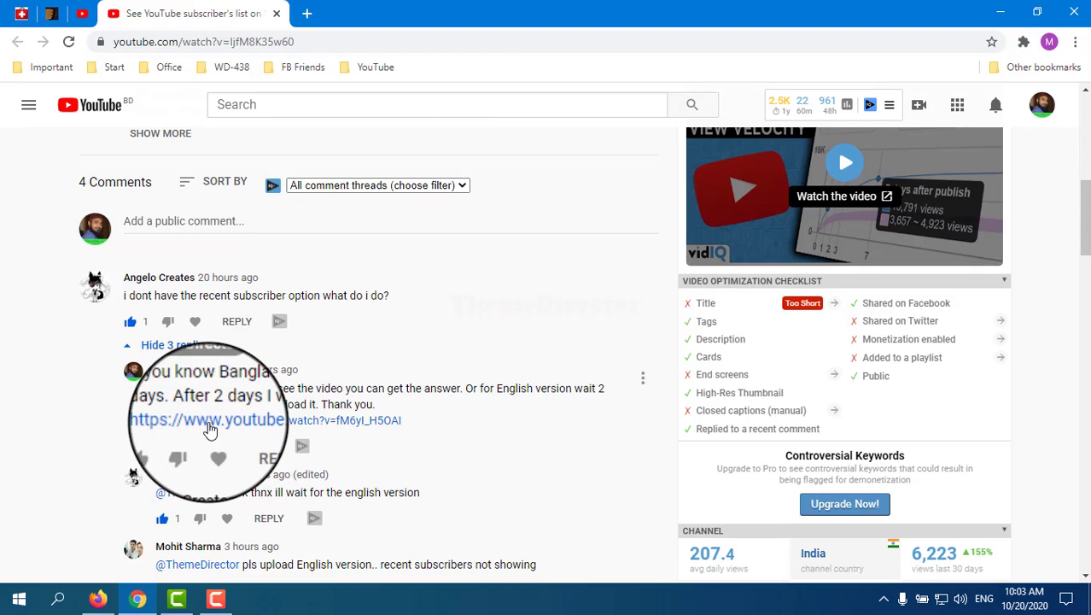
pyautogui.moveTo(199, 297); pyautogui.dragTo(319, 292)
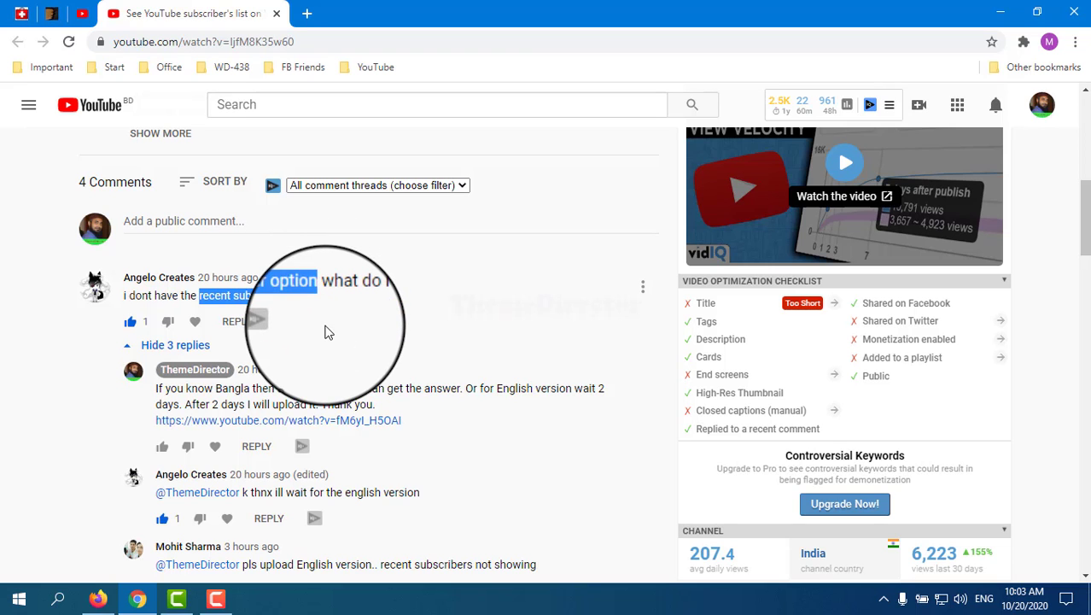
# Highlight the complaint that recent subscribers aren't showing, then open the commenter's channel in a new tab
pyautogui.scroll(-2, 324, 331)
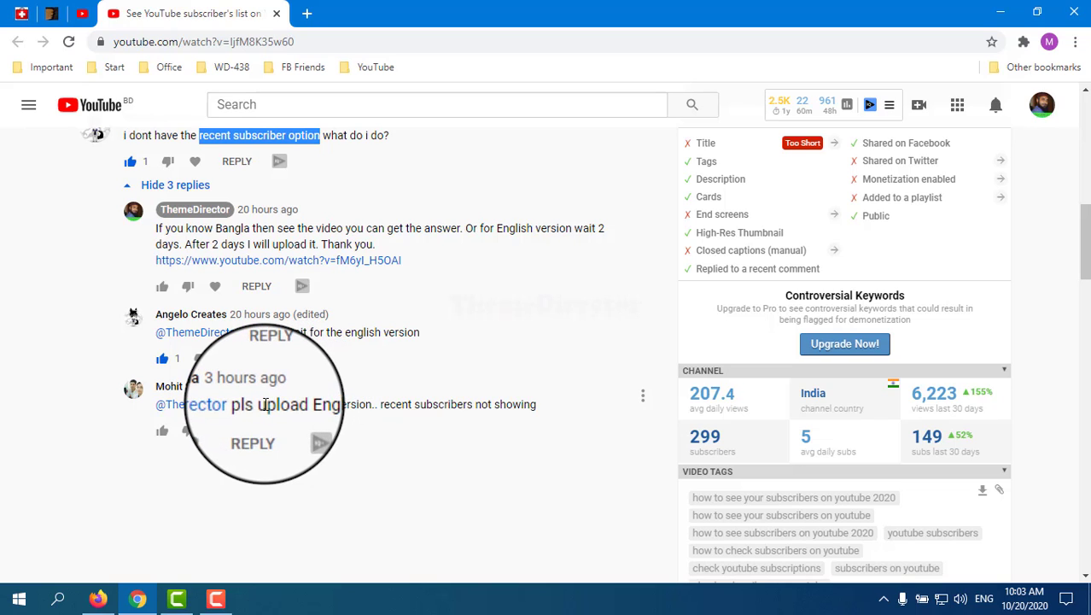
pyautogui.moveTo(381, 405); pyautogui.dragTo(531, 399)
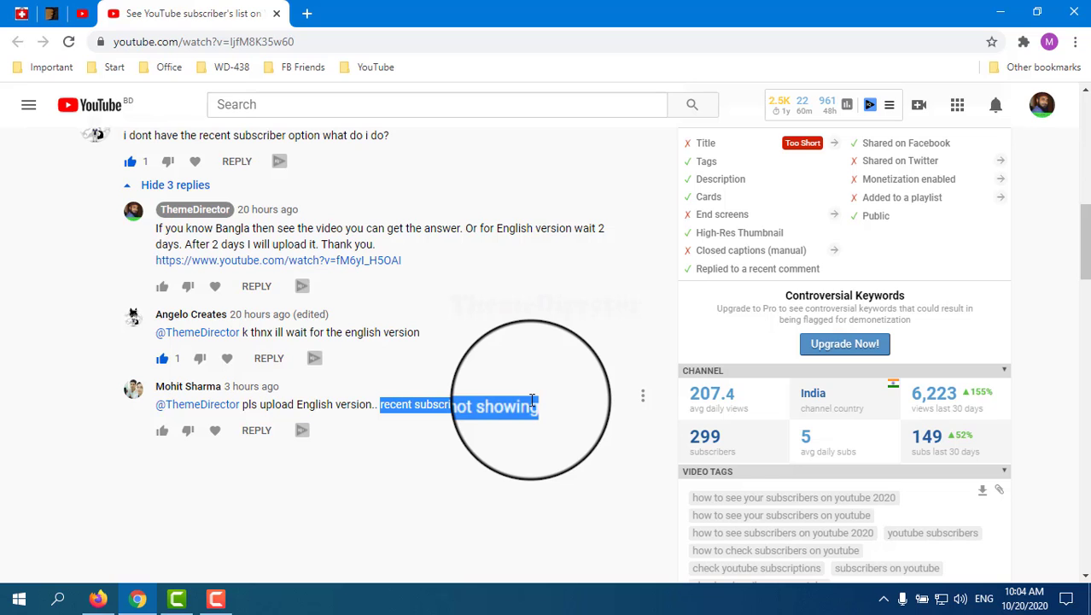
pyautogui.click(539, 349)
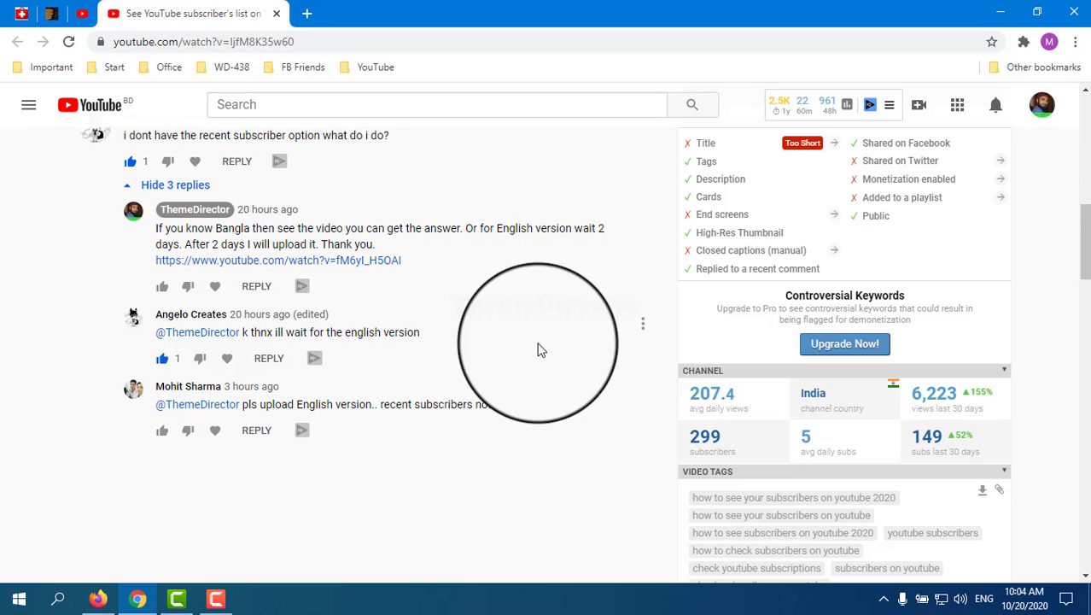
pyautogui.rightClick(196, 386)
pyautogui.click(207, 397)
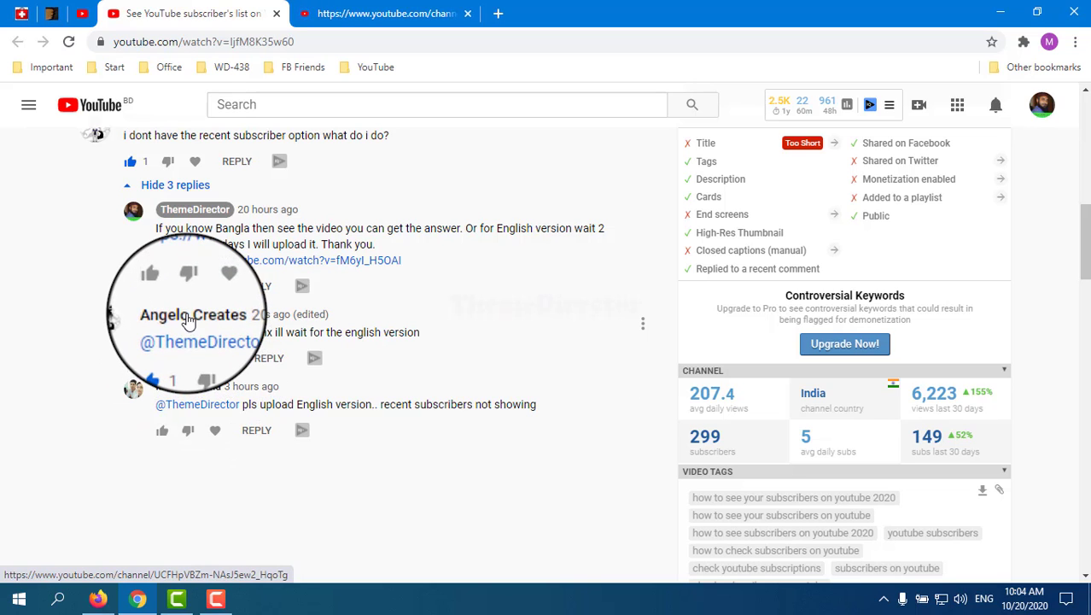
# Open the other commenter's channel in a new tab and return to the first commenter's channel
pyautogui.rightClick(189, 320)
pyautogui.click(218, 323)
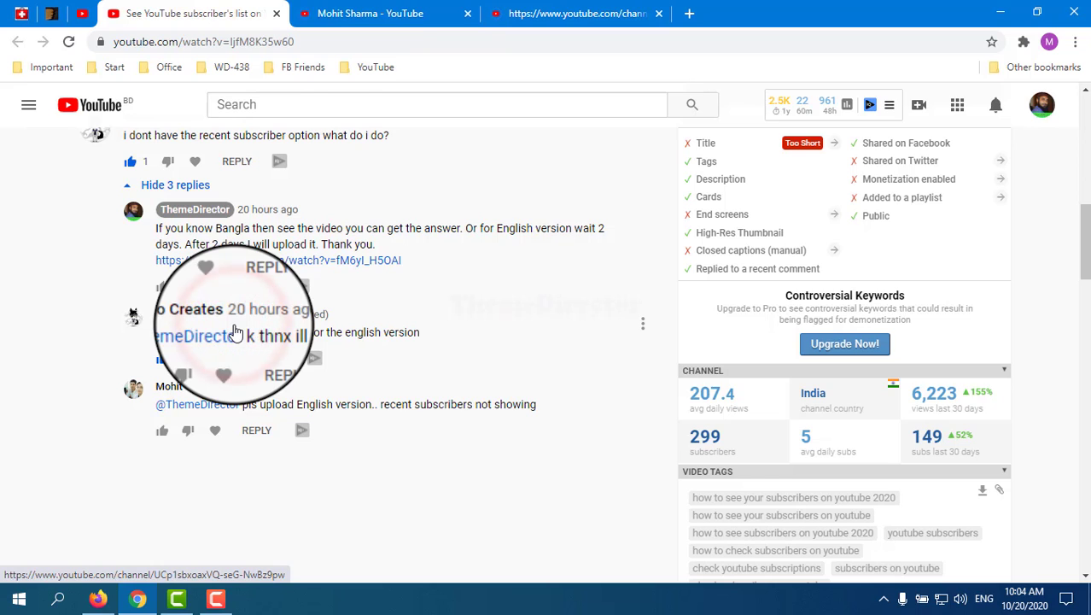
pyautogui.click(346, 13)
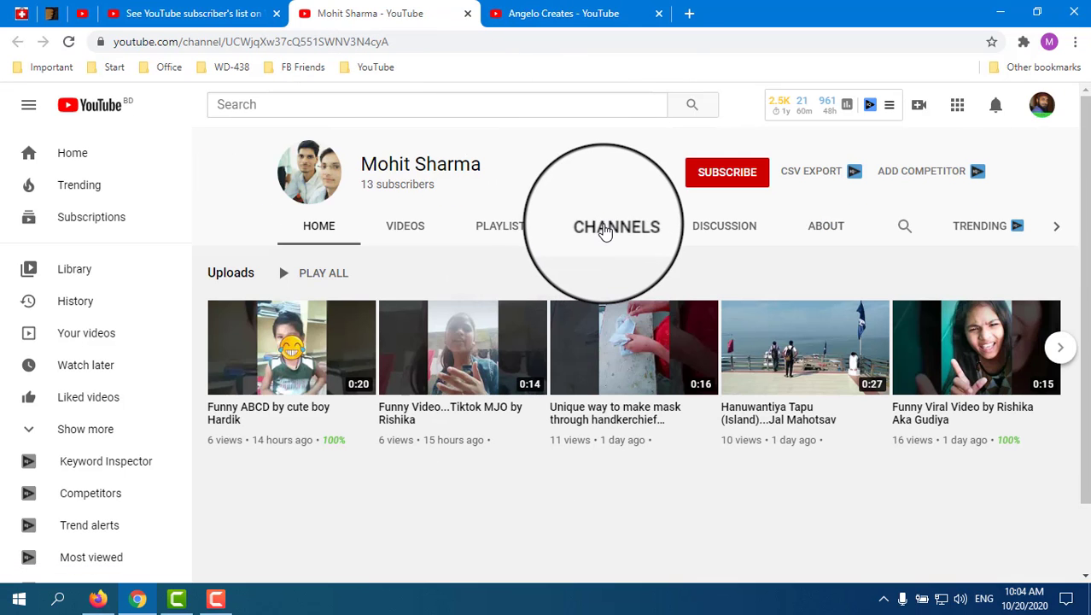
# Confirm the first commenter's channel features no other channels, then bring up the second commenter's channel
pyautogui.click(602, 231)
pyautogui.moveTo(516, 270); pyautogui.dragTo(762, 269)
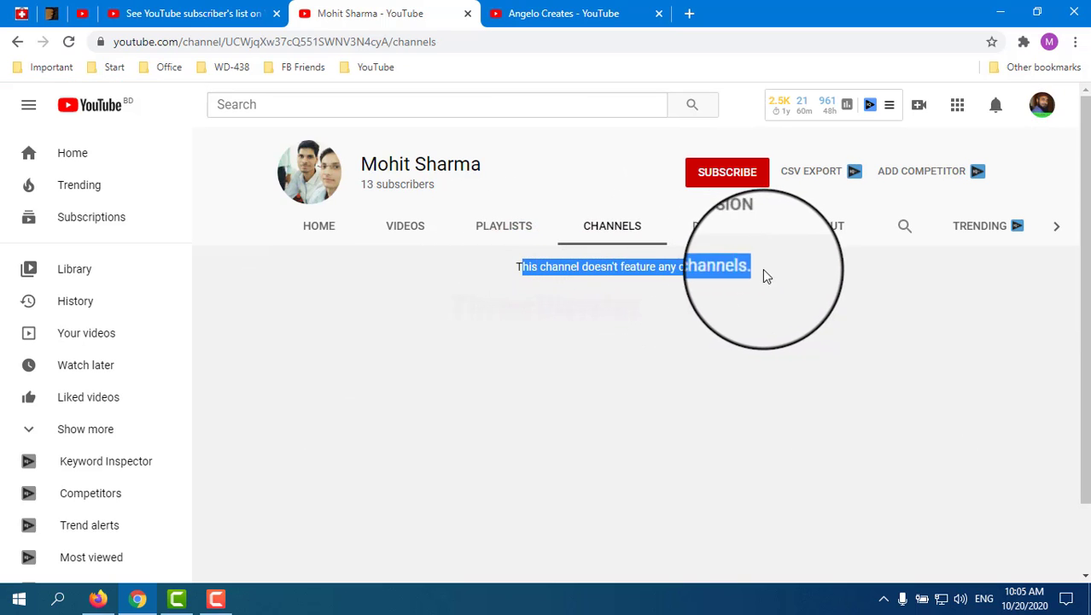
pyautogui.click(668, 329)
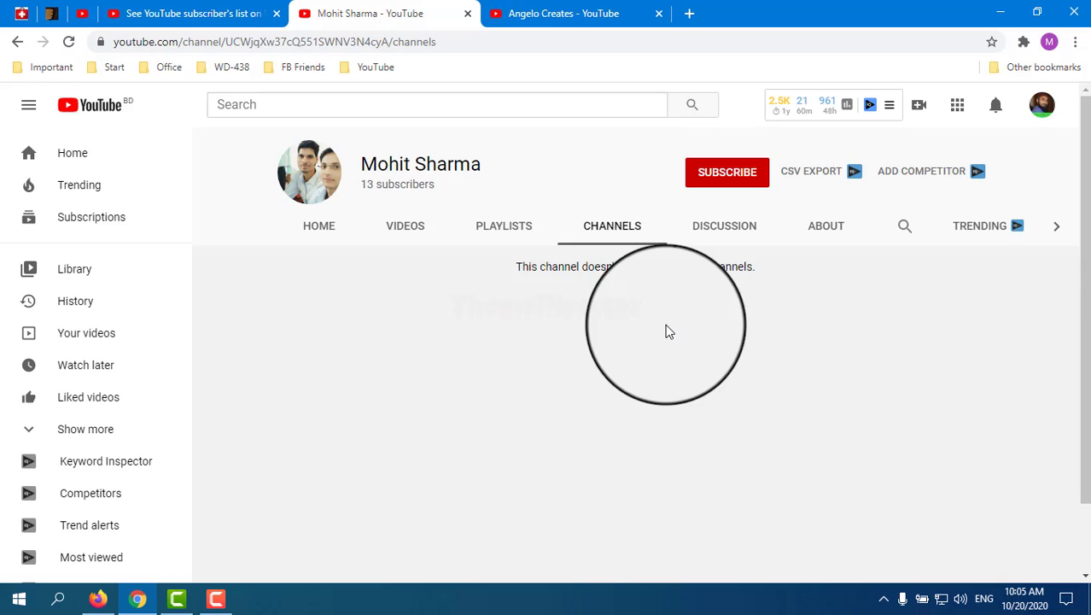
pyautogui.click(577, 15)
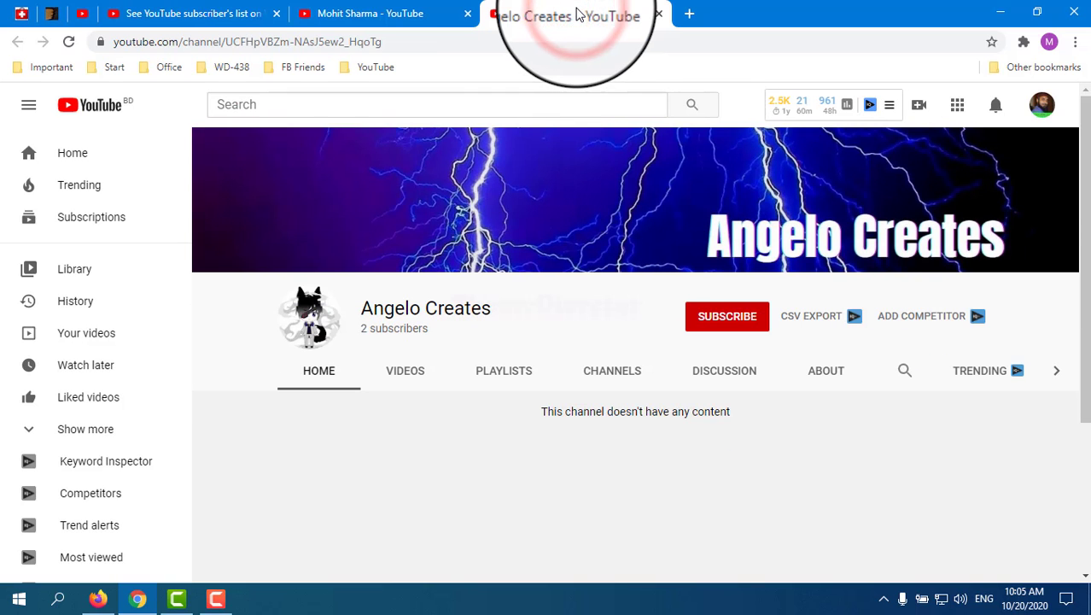
# Confirm the second commenter's channel also shows no featured channels
pyautogui.click(612, 374)
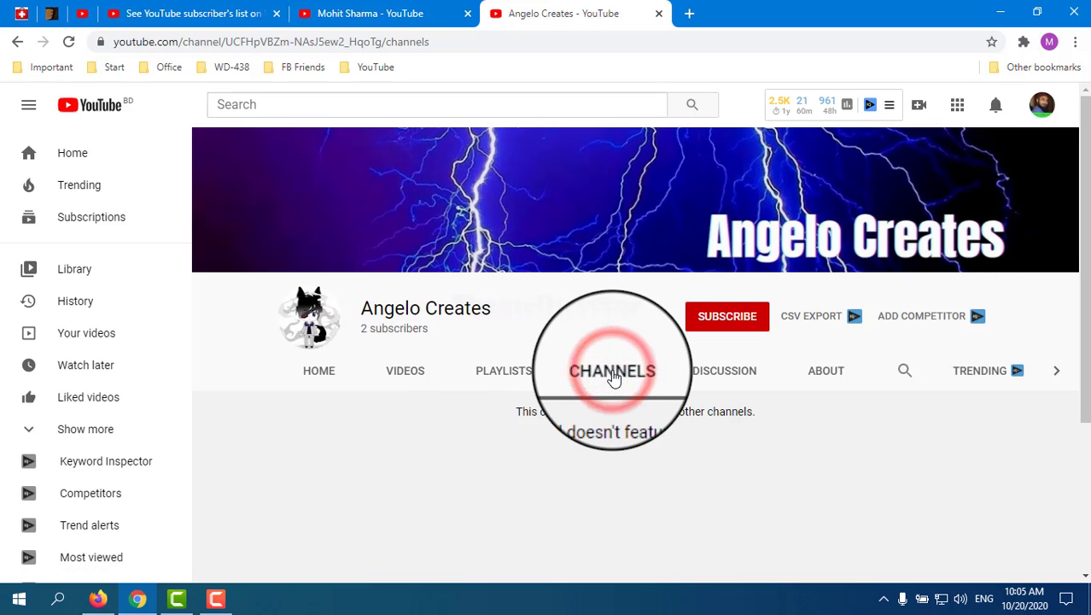
pyautogui.moveTo(512, 413); pyautogui.dragTo(763, 426)
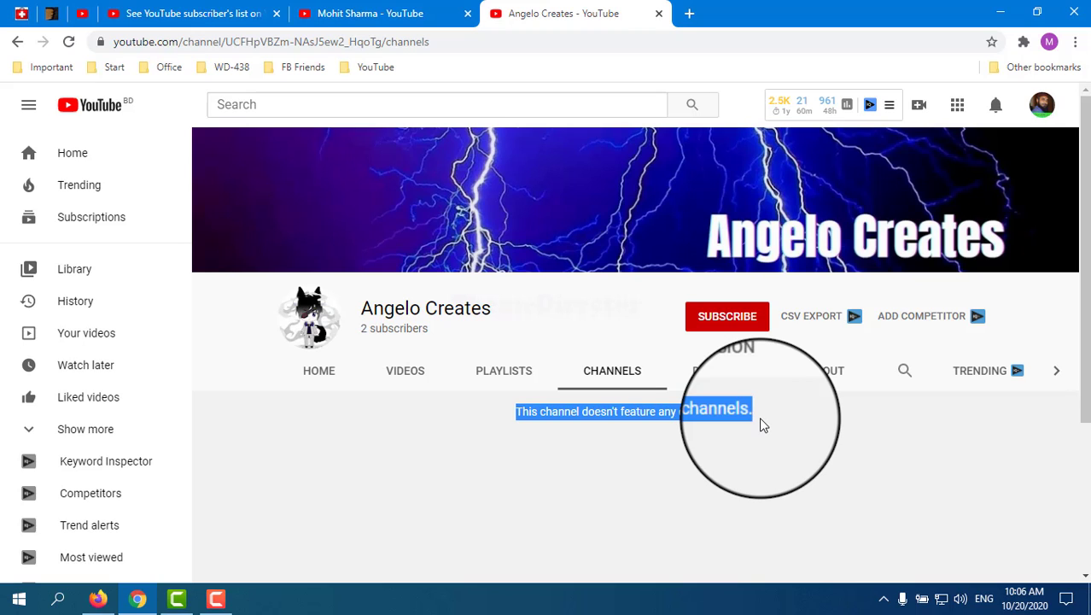
pyautogui.click(393, 14)
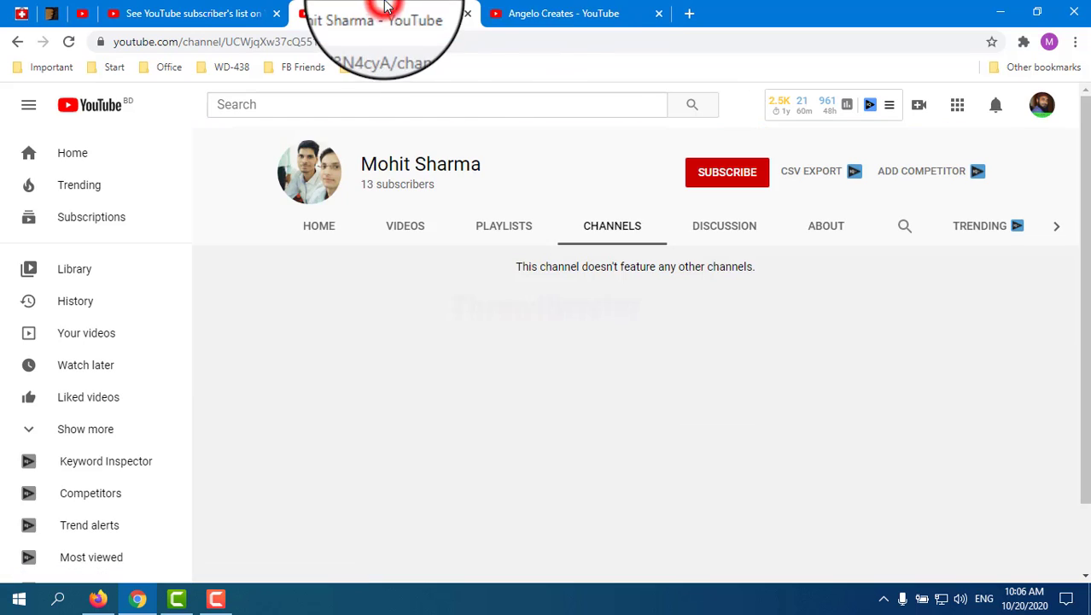
pyautogui.click(522, 13)
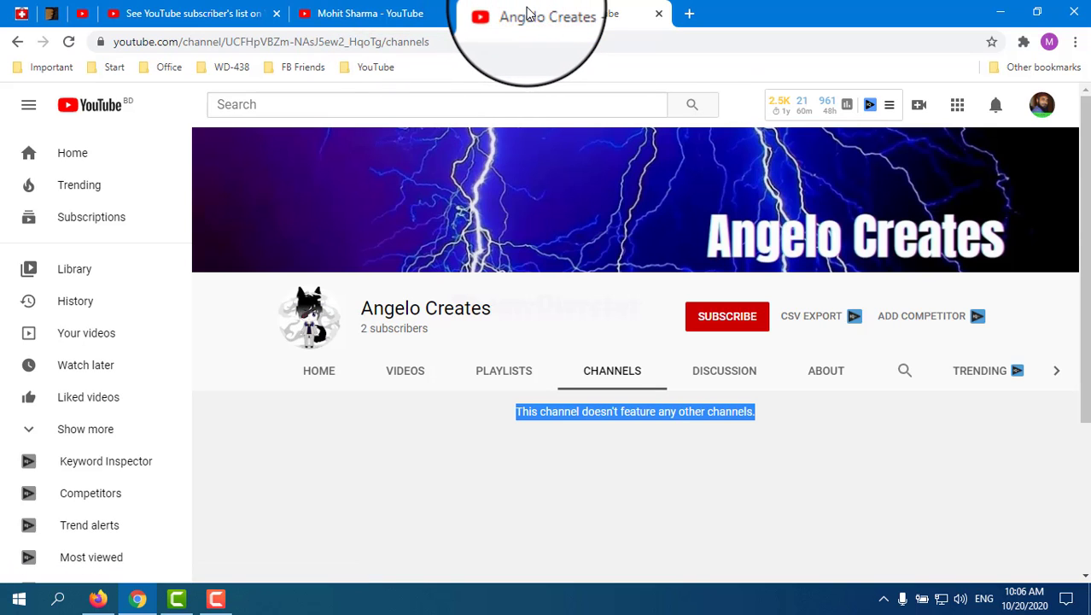
# Compare subscriber counts: 13 on the first commenter's channel versus 2 on the second
pyautogui.click(375, 14)
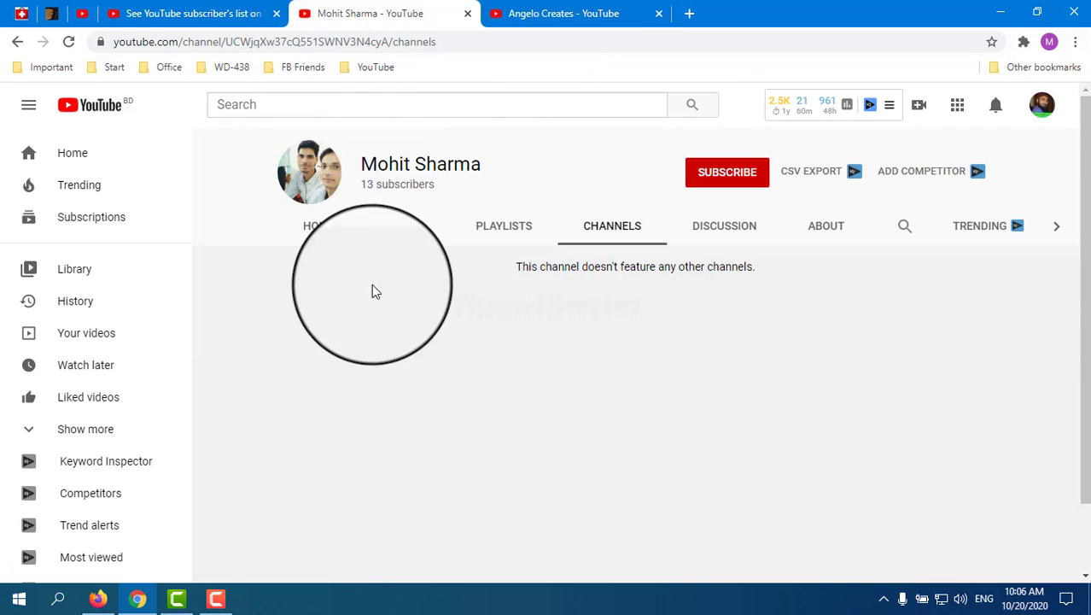
pyautogui.moveTo(346, 184); pyautogui.dragTo(433, 185)
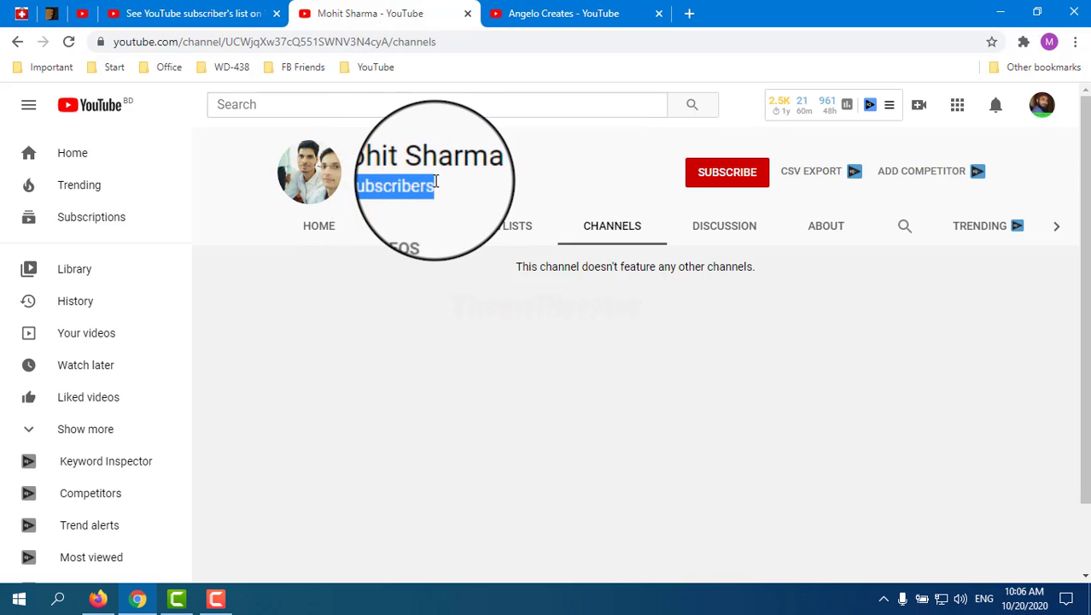
pyautogui.click(523, 13)
pyautogui.moveTo(364, 329); pyautogui.dragTo(427, 322)
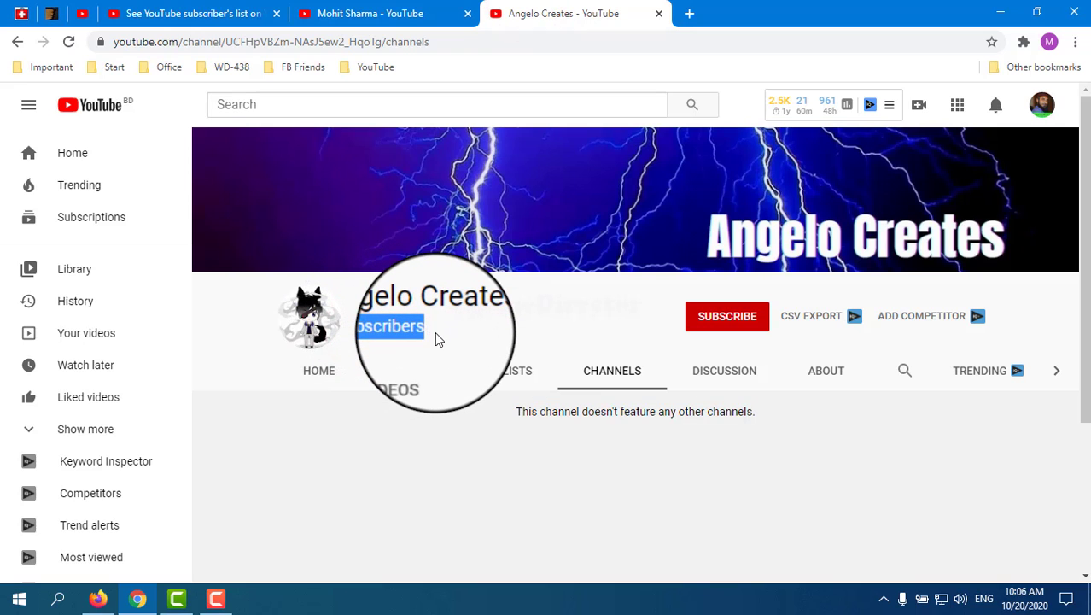
pyautogui.hotkey('ctrl', 'shift', 'Tab')
pyautogui.click(83, 14)
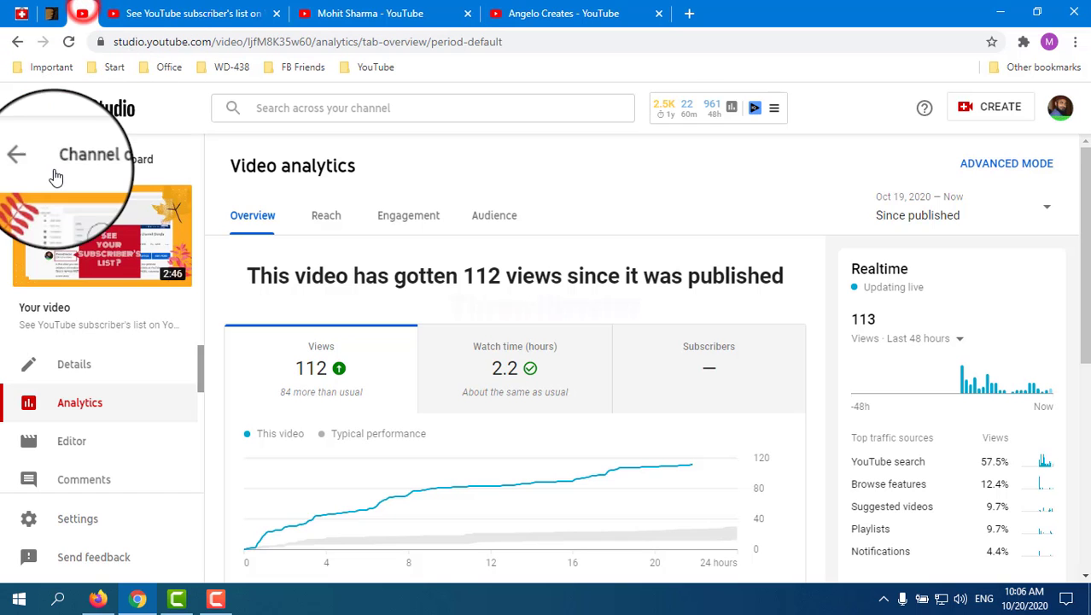
# Return to the Studio channel dashboard and scroll down to Latest comments and Recent subscribers
pyautogui.click(29, 166)
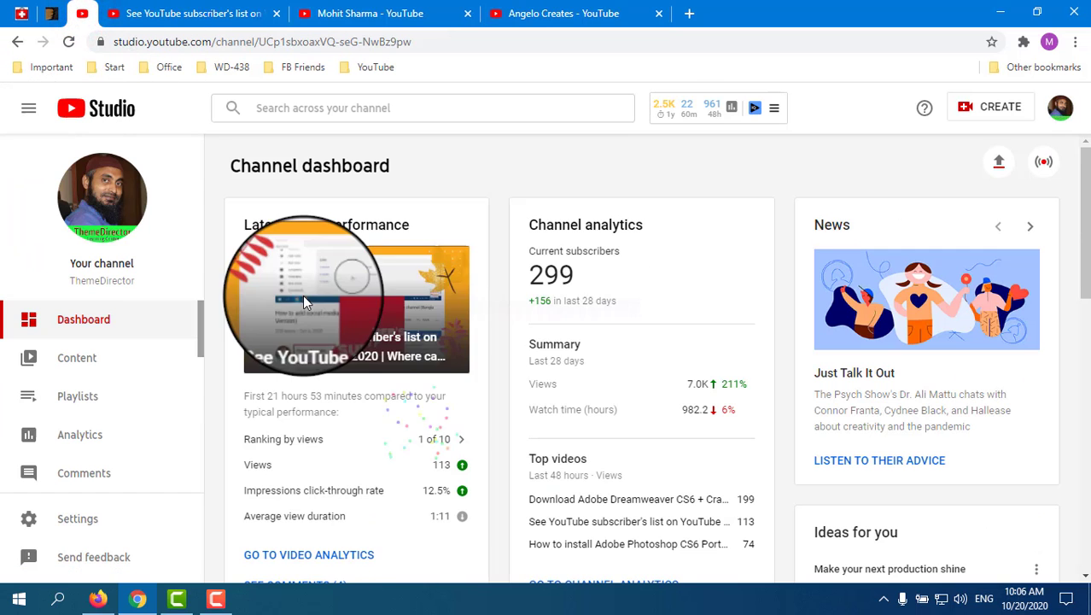
pyautogui.scroll(-5, 537, 363)
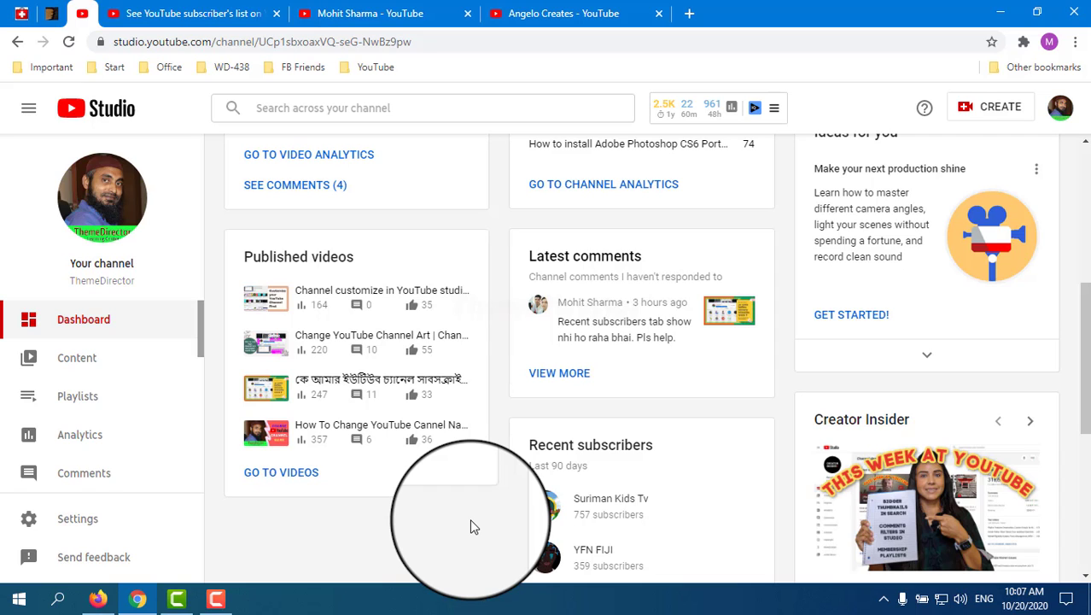
pyautogui.click(359, 13)
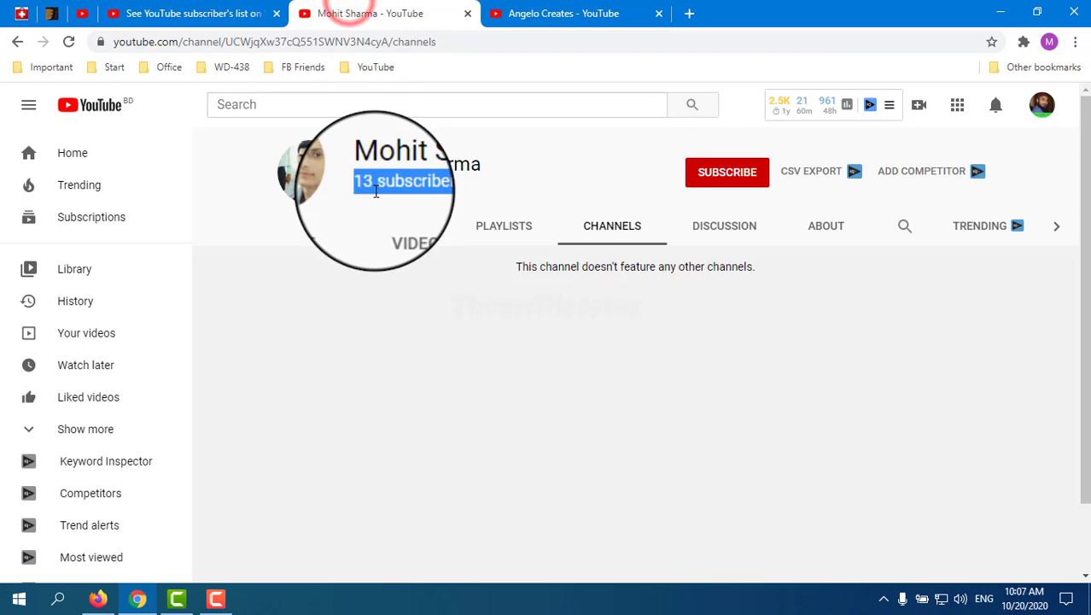
pyautogui.click(361, 279)
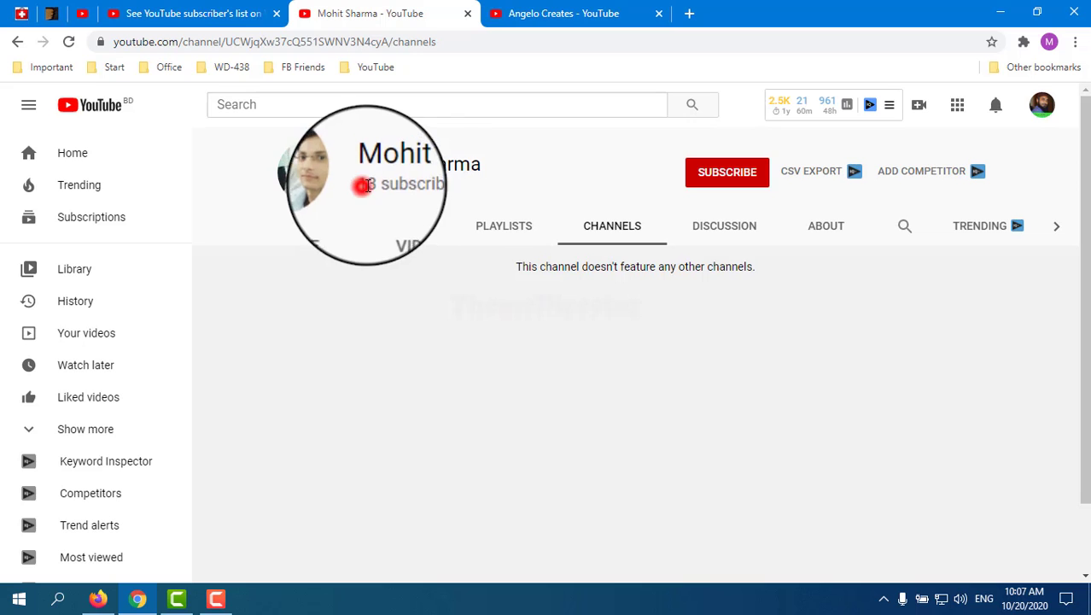
pyautogui.moveTo(361, 185); pyautogui.dragTo(435, 184)
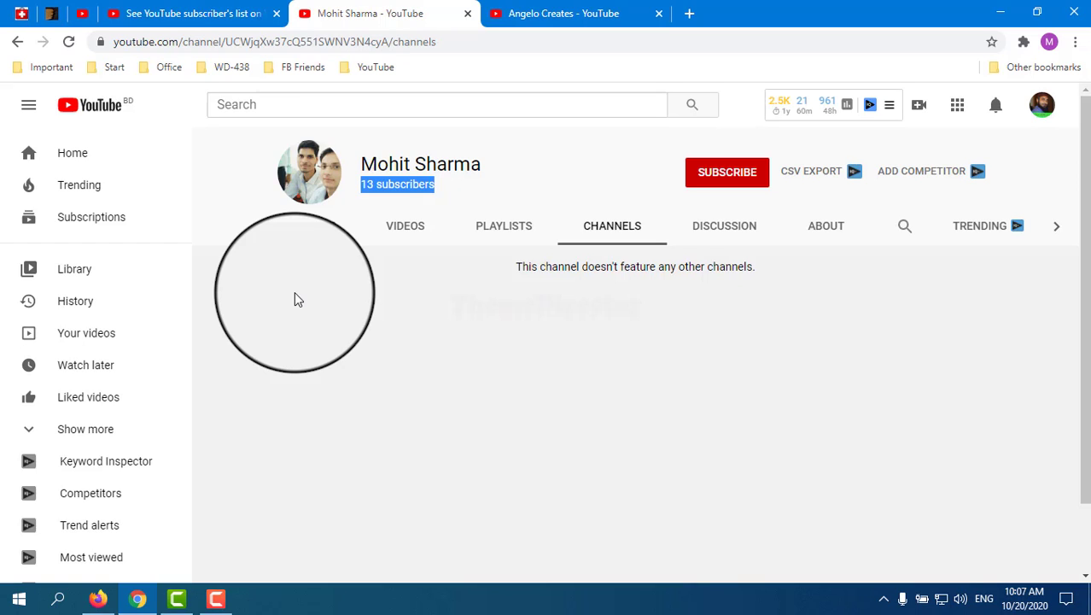
pyautogui.click(559, 16)
# Glance at the Studio dashboard, then open notifications on the video page to see new-subscriber alerts
pyautogui.click(391, 26)
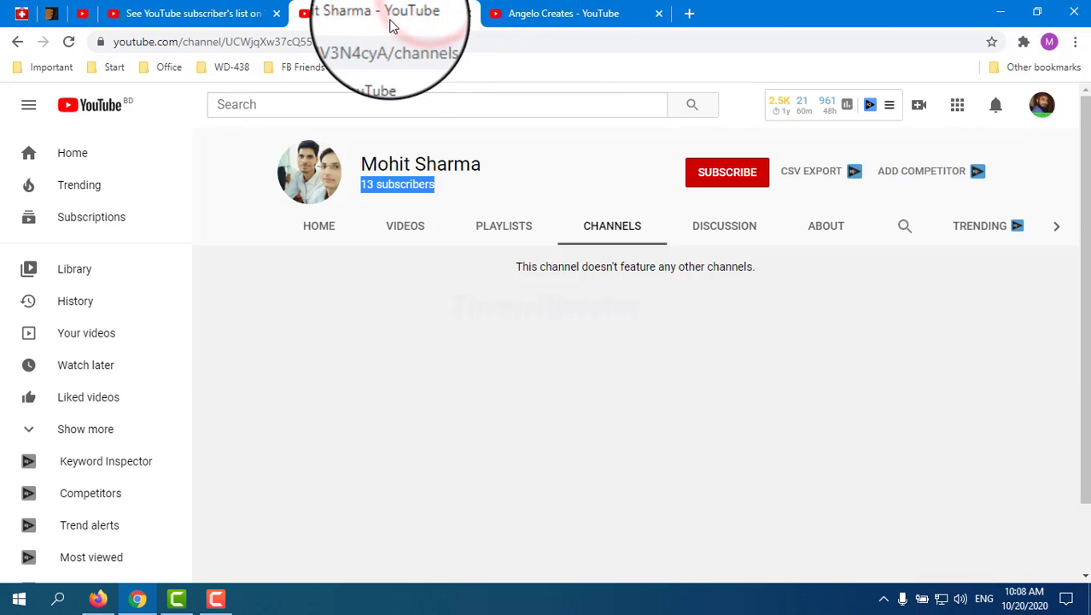
pyautogui.click(82, 13)
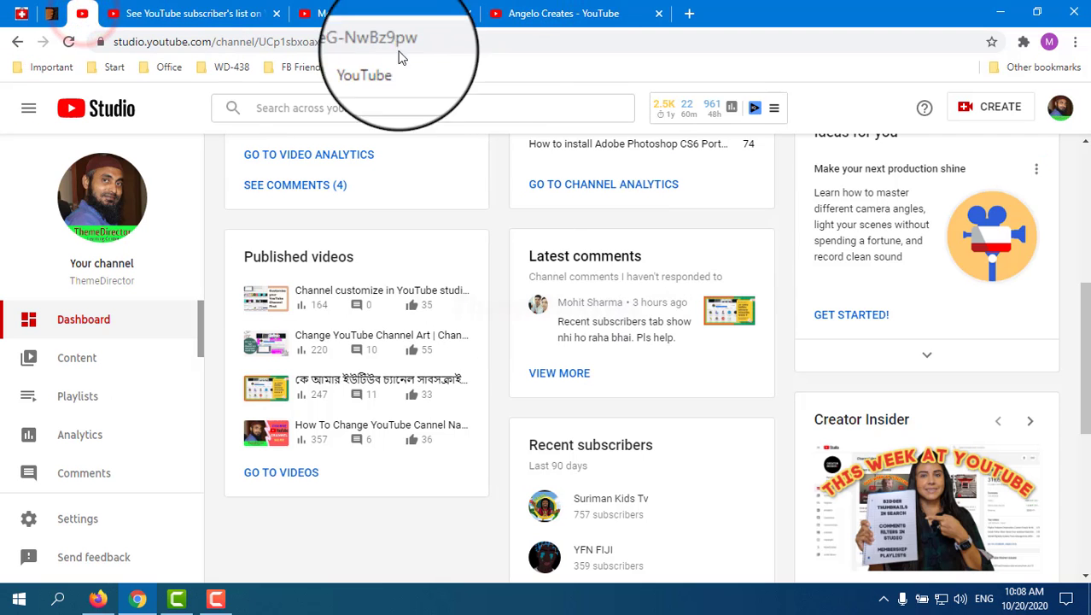
pyautogui.click(192, 13)
pyautogui.click(995, 109)
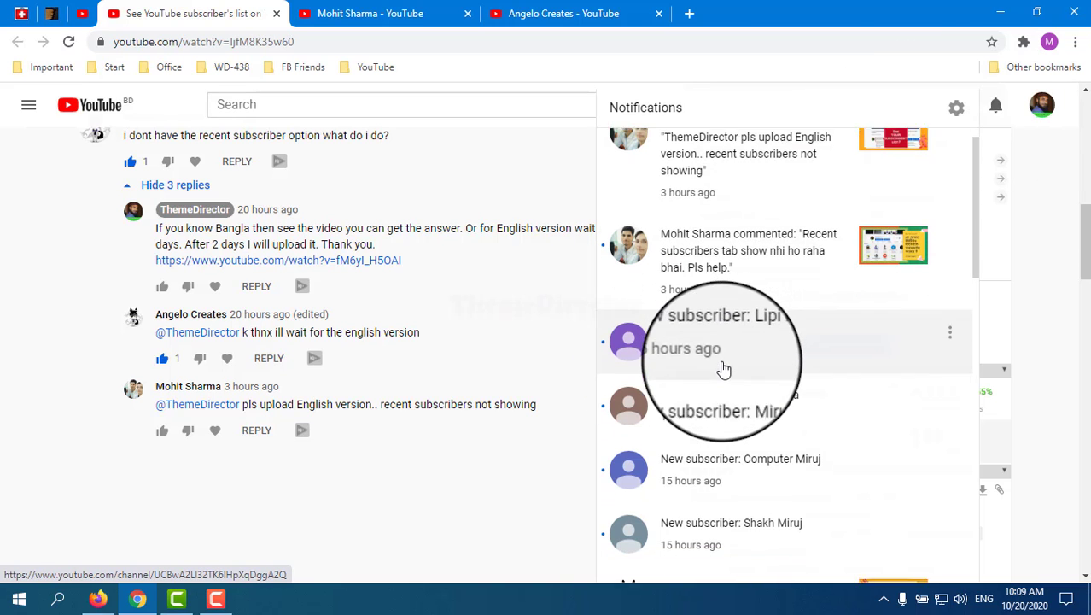
# Open a new subscriber's channel from notifications and view its public list of subscribed channels
pyautogui.scroll(-5, 721, 367)
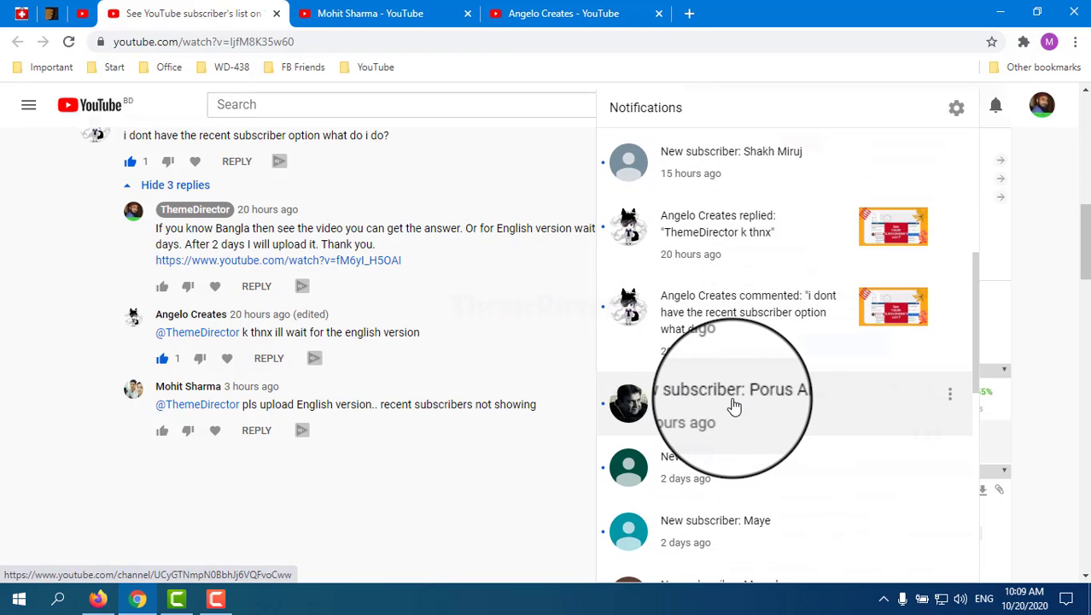
pyautogui.click(696, 401)
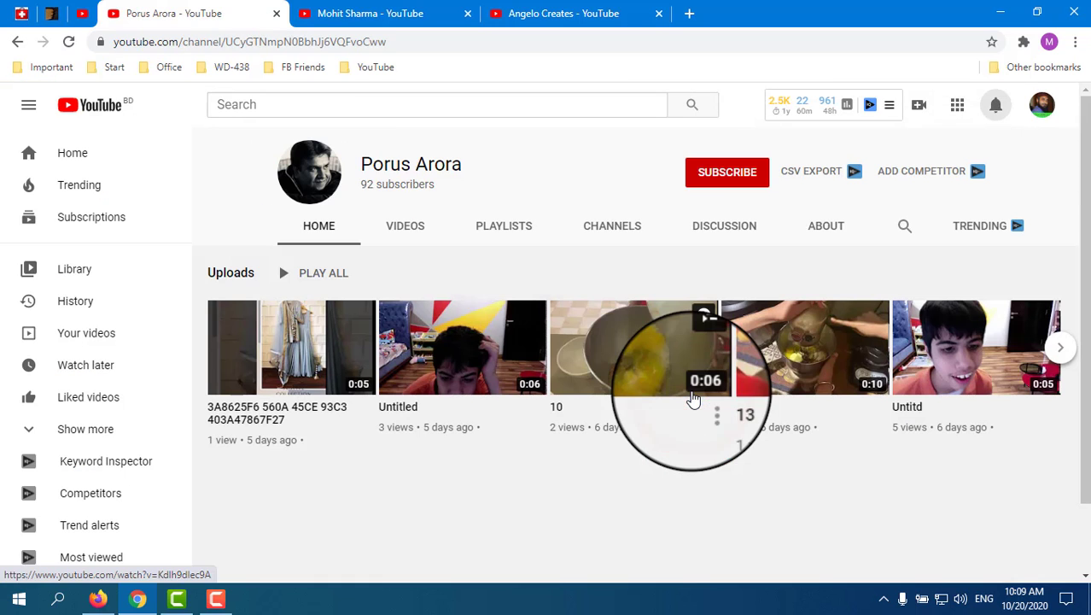
pyautogui.click(618, 225)
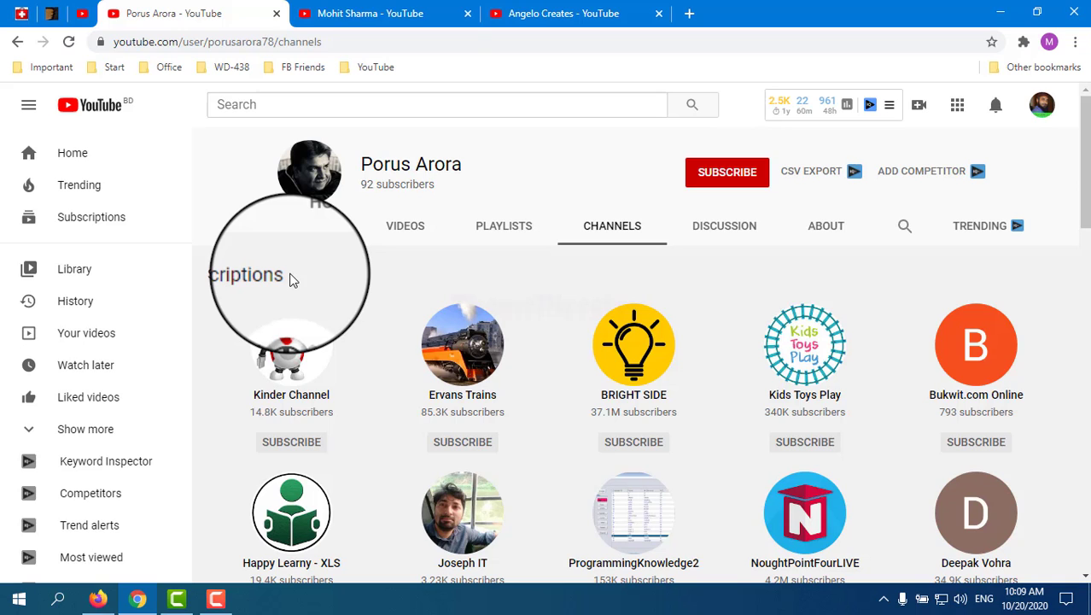
pyautogui.click(414, 14)
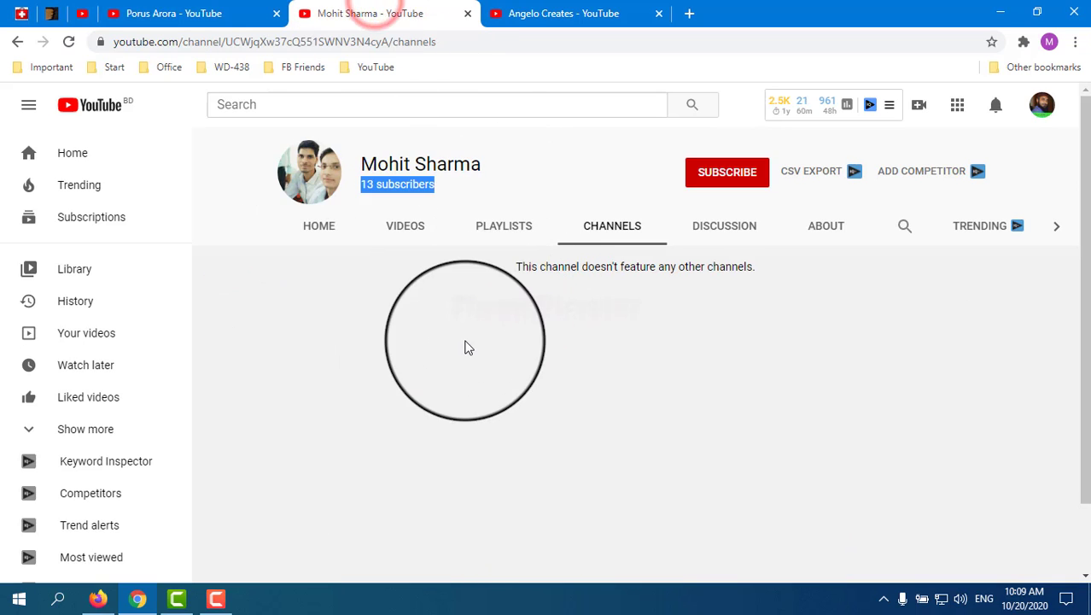
# Subscribe to the first commenter's 13-subscriber channel after checking the Studio dashboard
pyautogui.click(452, 296)
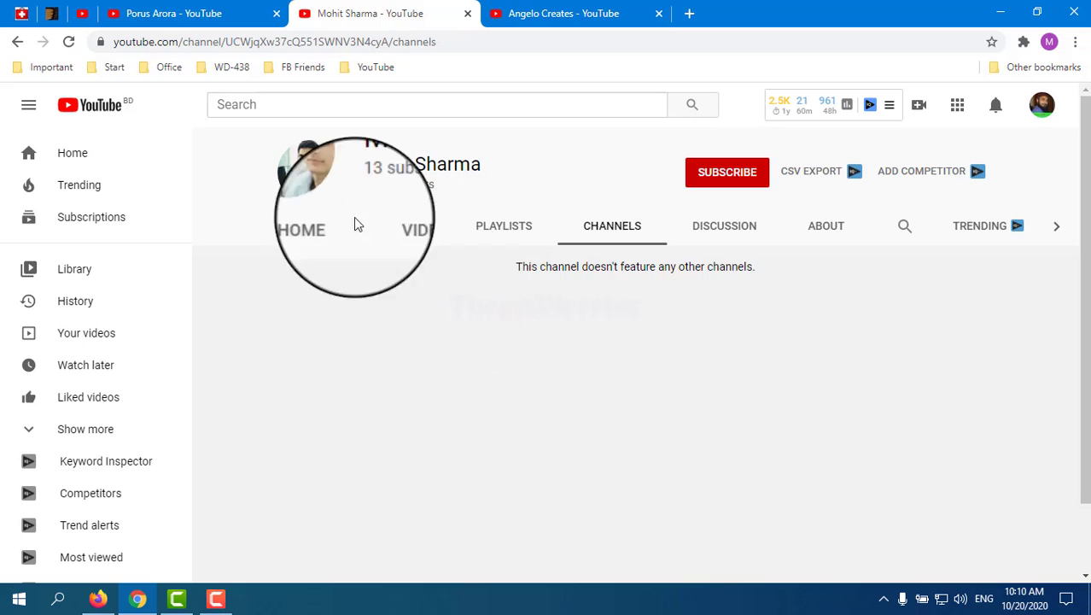
pyautogui.click(81, 14)
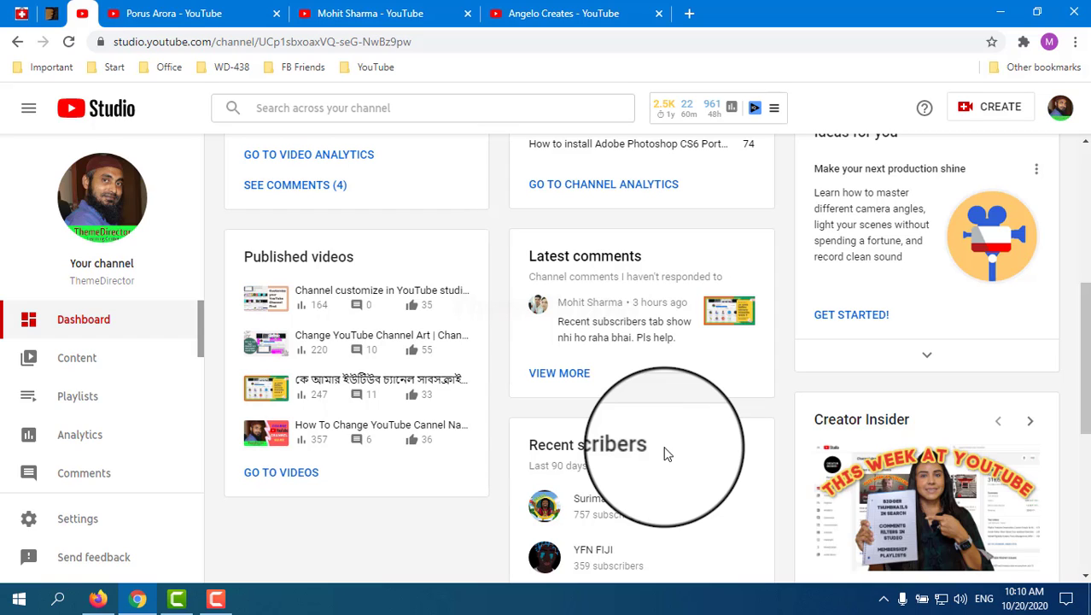
pyautogui.click(363, 9)
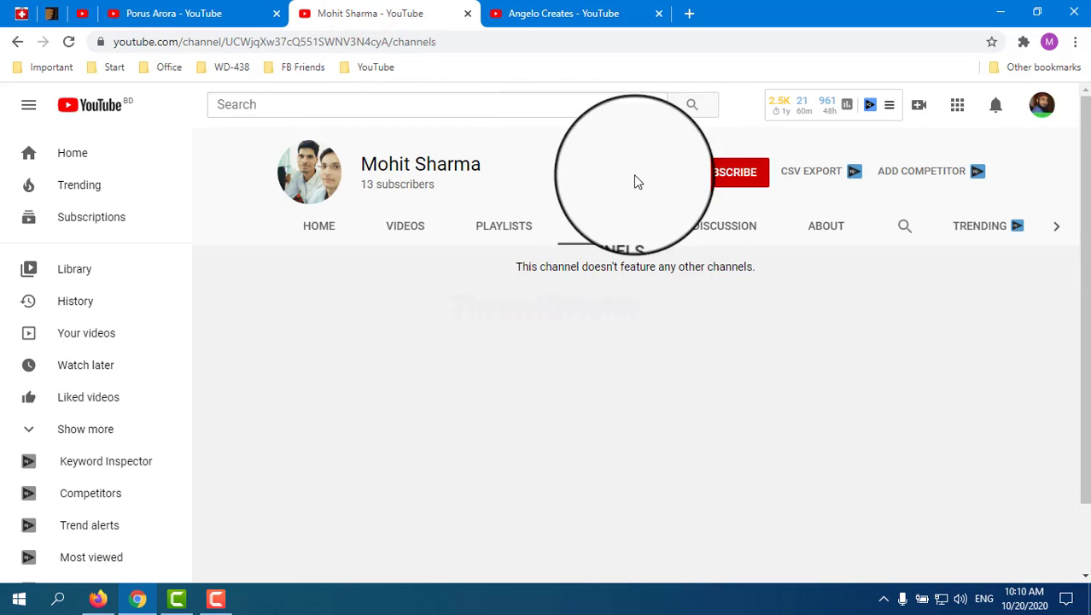
pyautogui.click(724, 175)
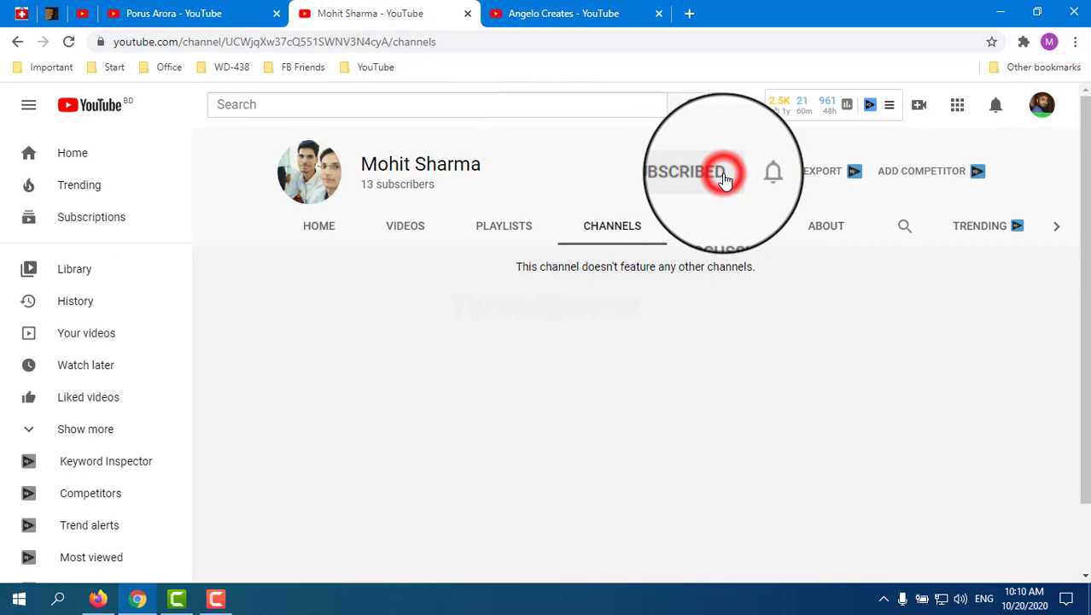
pyautogui.click(572, 13)
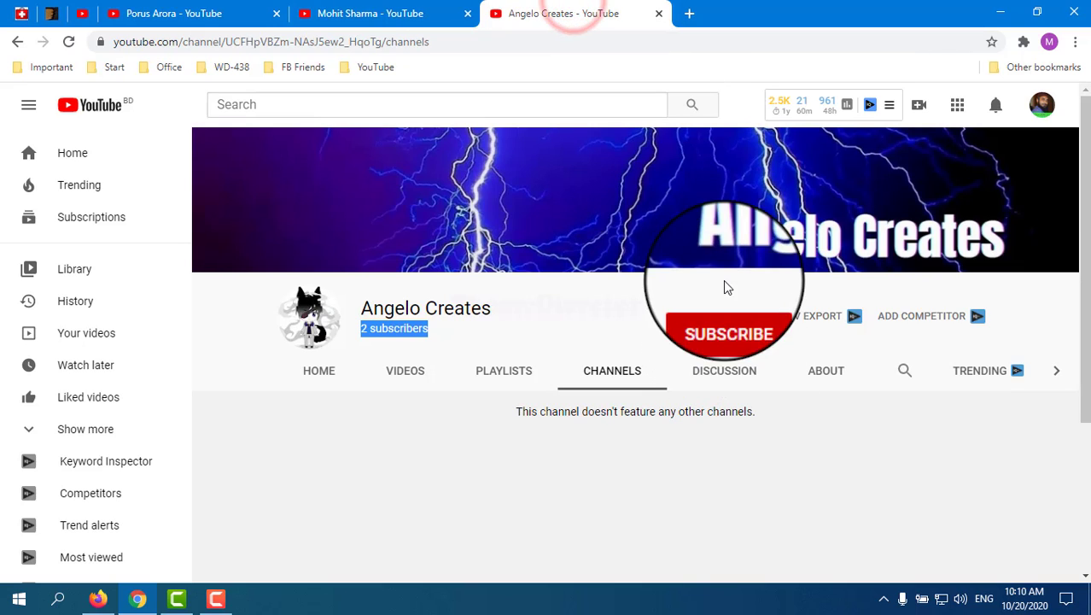
# Subscribe to the second commenter's channel, then open and scroll the main account's notifications
pyautogui.click(724, 316)
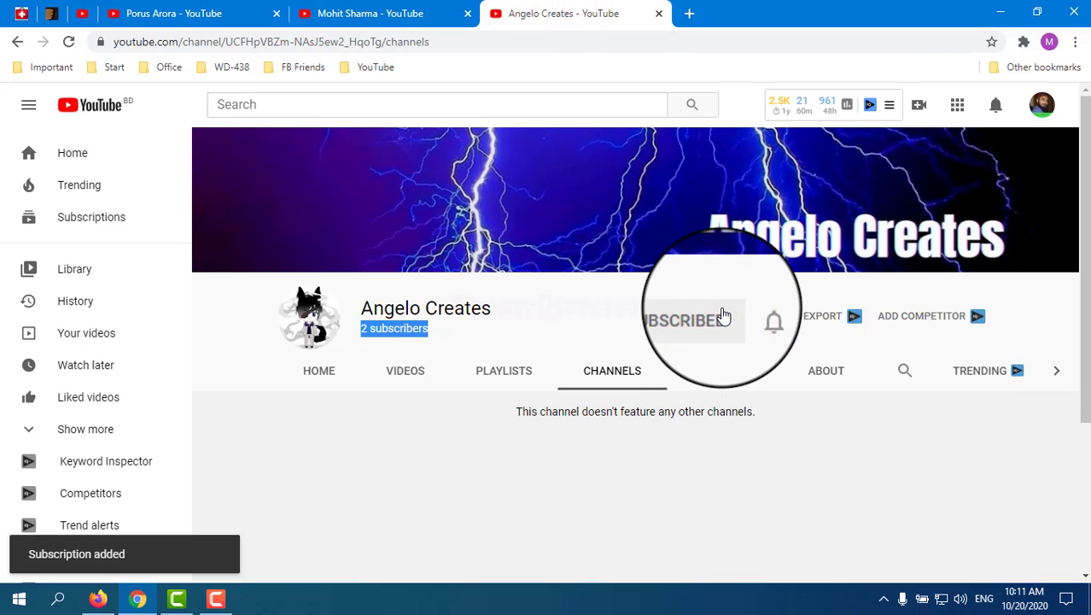
pyautogui.click(569, 485)
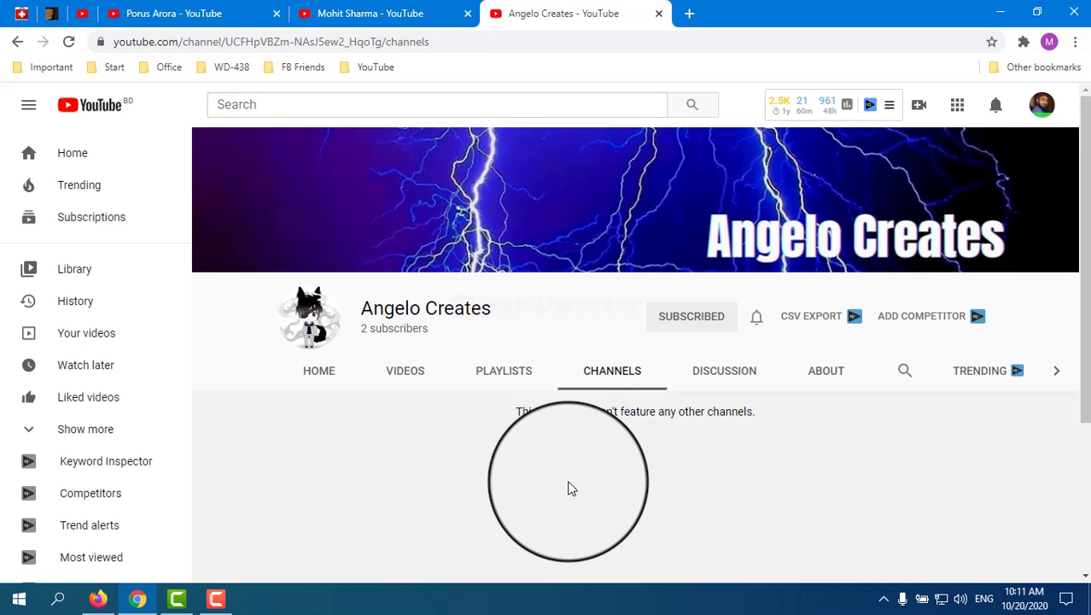
pyautogui.click(996, 109)
pyautogui.scroll(-5, 724, 364)
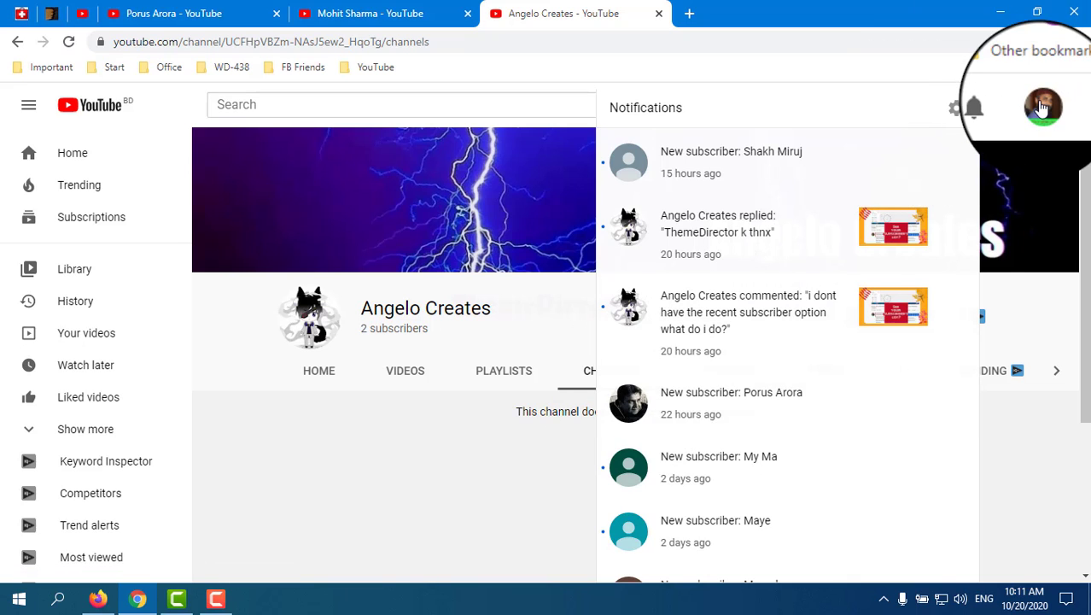
# Close notifications, check the Studio dashboard's Recent subscribers card, then bring Firefox forward
pyautogui.click(412, 499)
pyautogui.click(83, 13)
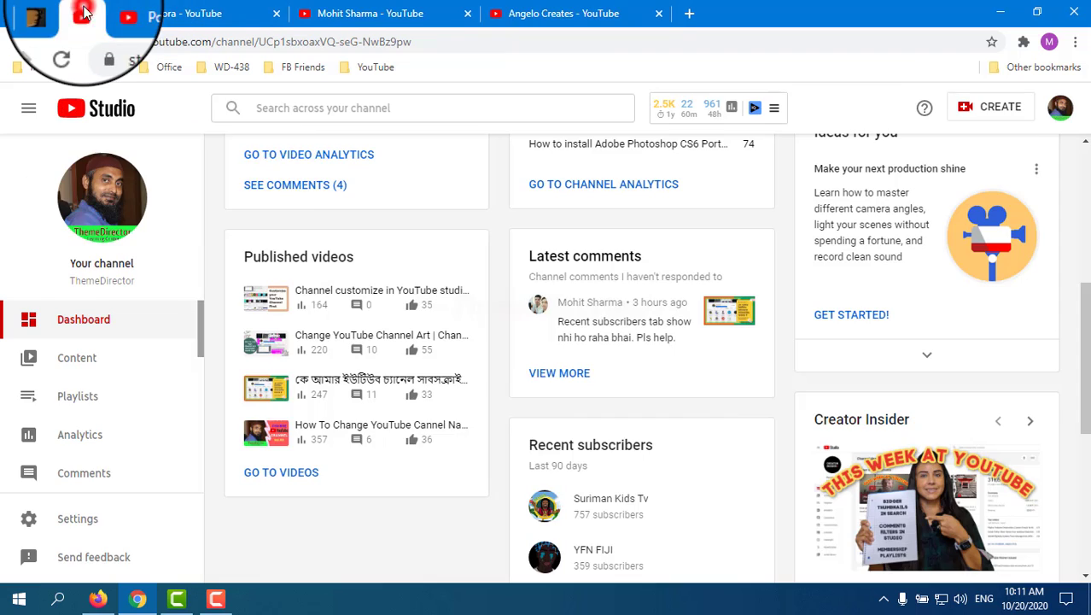
pyautogui.moveTo(534, 445); pyautogui.dragTo(687, 443)
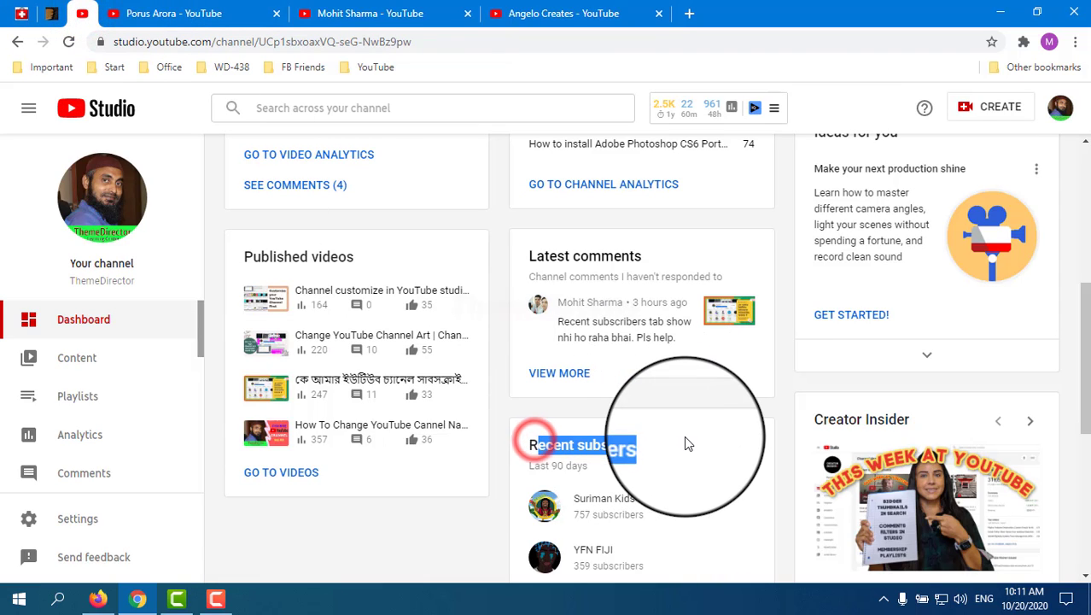
pyautogui.click(686, 444)
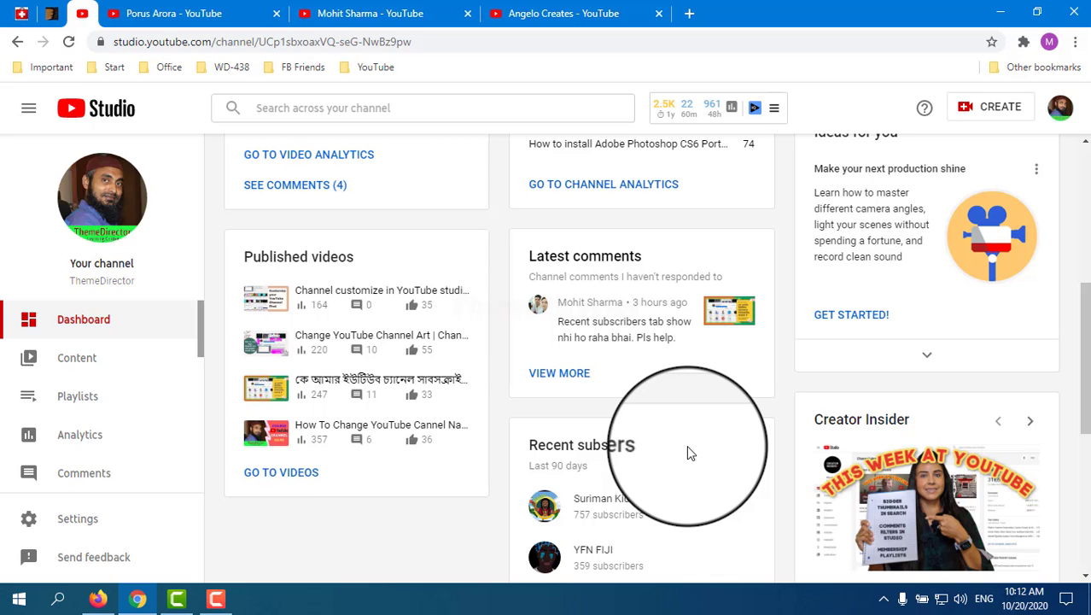
pyautogui.click(97, 600)
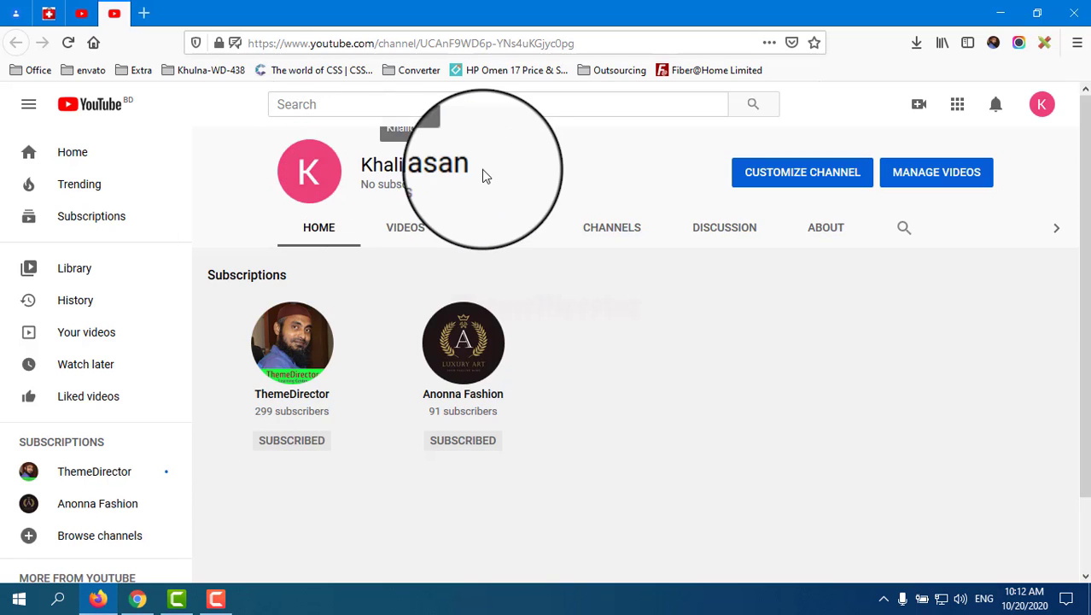
# Copy the test account's channel URL from Firefox and open a new blank tab in Chrome
pyautogui.hotkey('ctrl', 'shift', 'Tab')
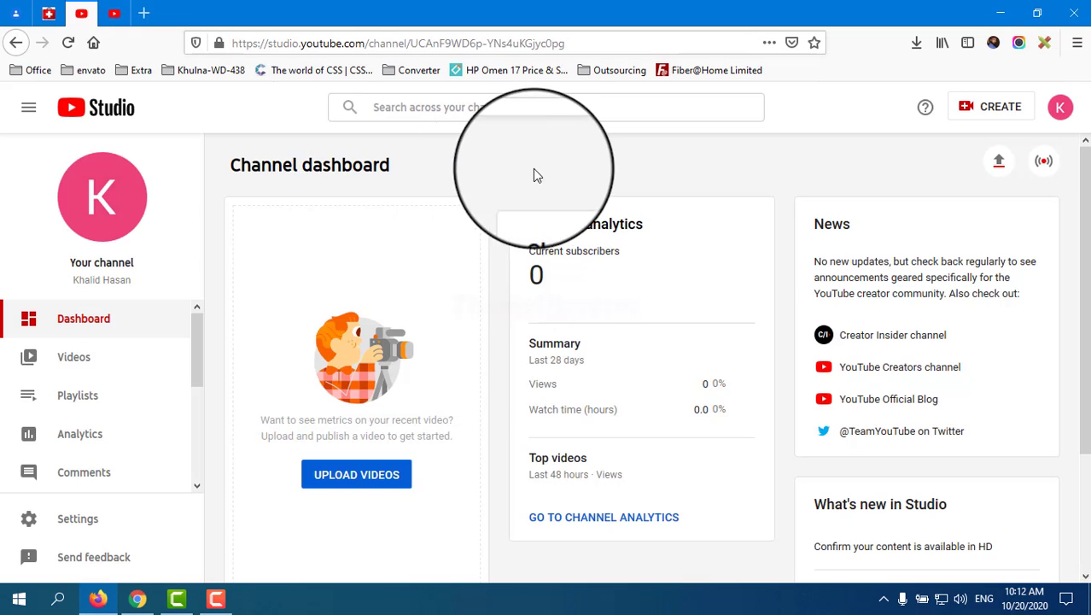
pyautogui.scroll(-3, 618, 248)
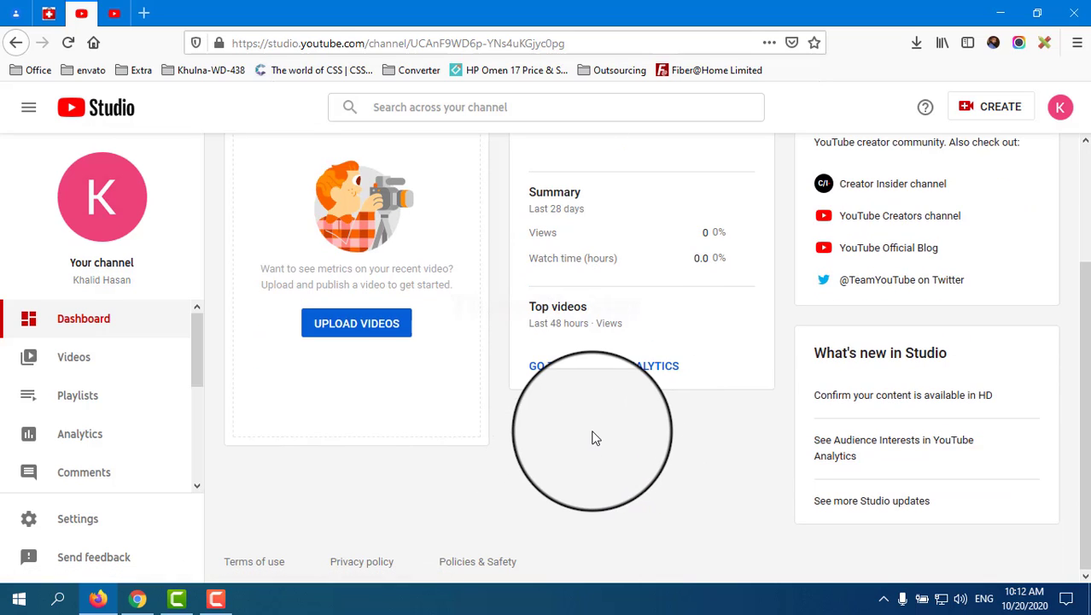
pyautogui.click(114, 13)
pyautogui.click(618, 40)
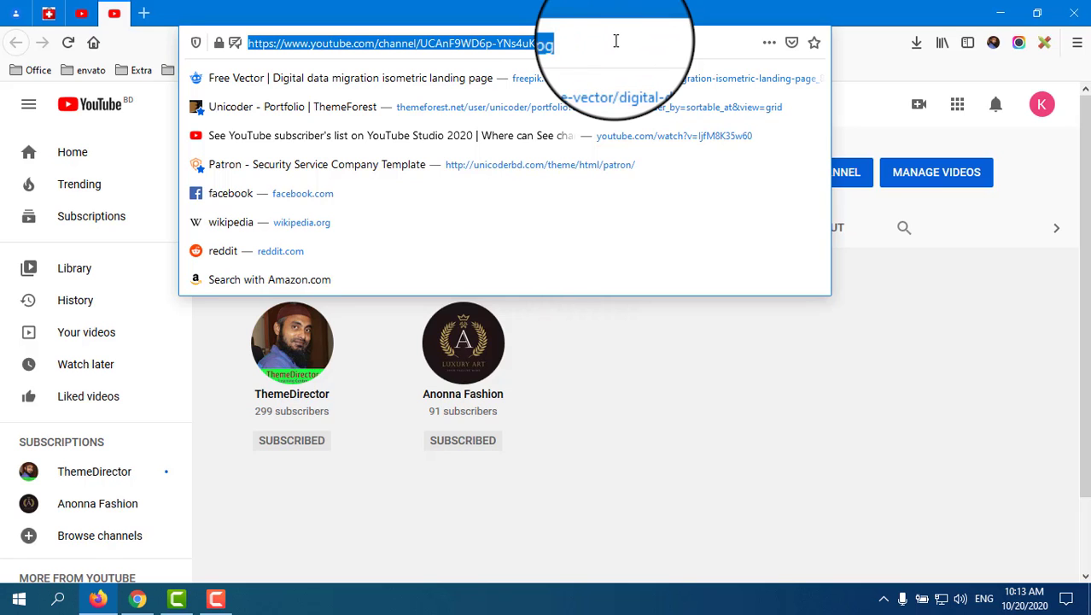
pyautogui.hotkey('alt', 'Tab')
pyautogui.click(688, 13)
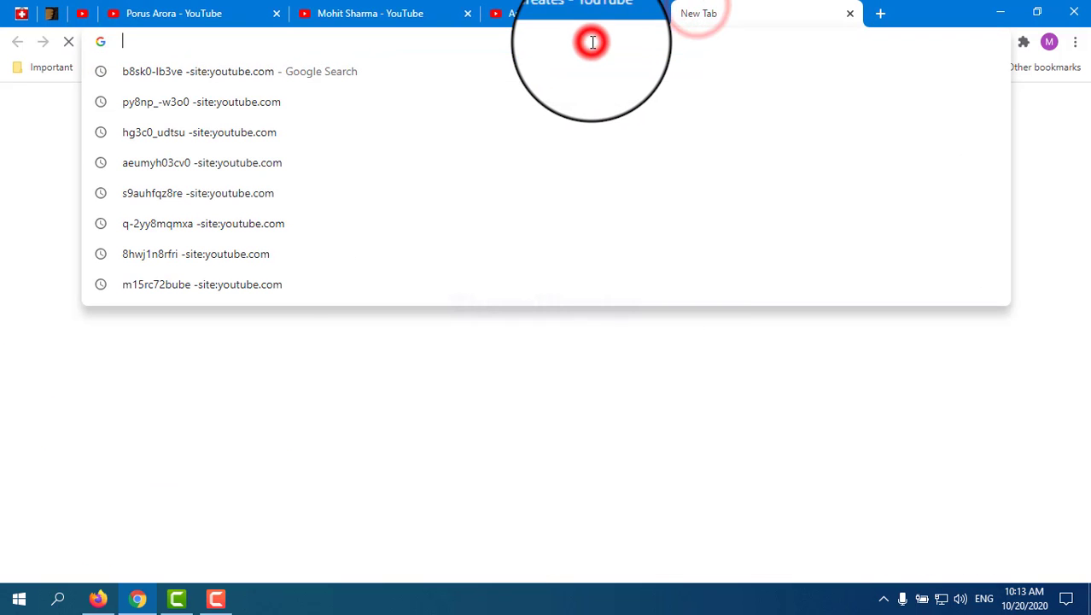
# Open the test channel's pasted address and subscribe to it with the main account
pyautogui.write('https://www.youtube.com/channel/UCAnF9WD6p-YNs4uKGjyc0pg')
pyautogui.press('Return')
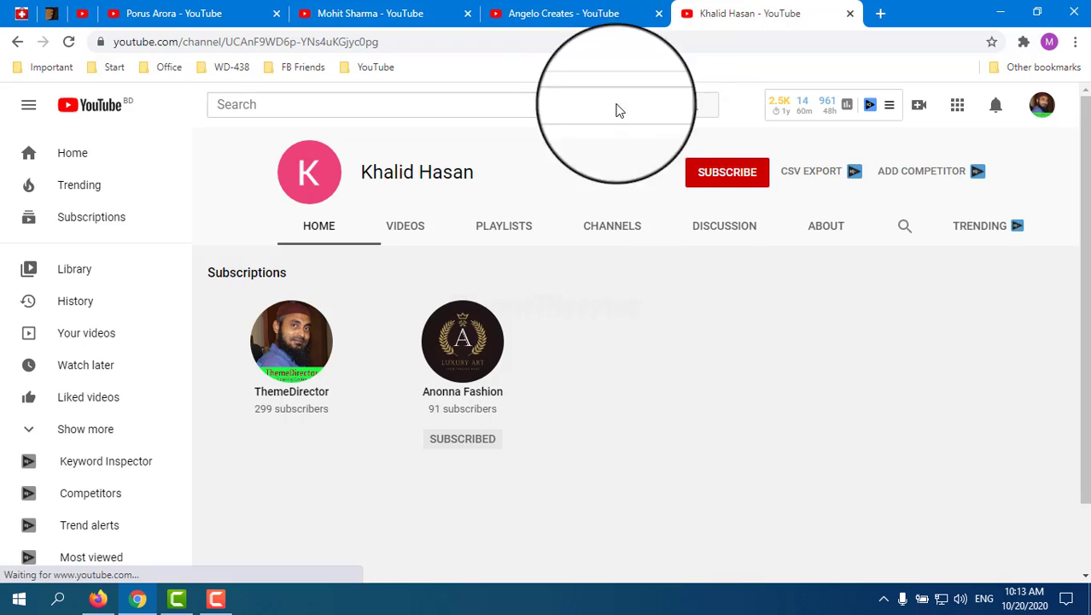
pyautogui.click(717, 175)
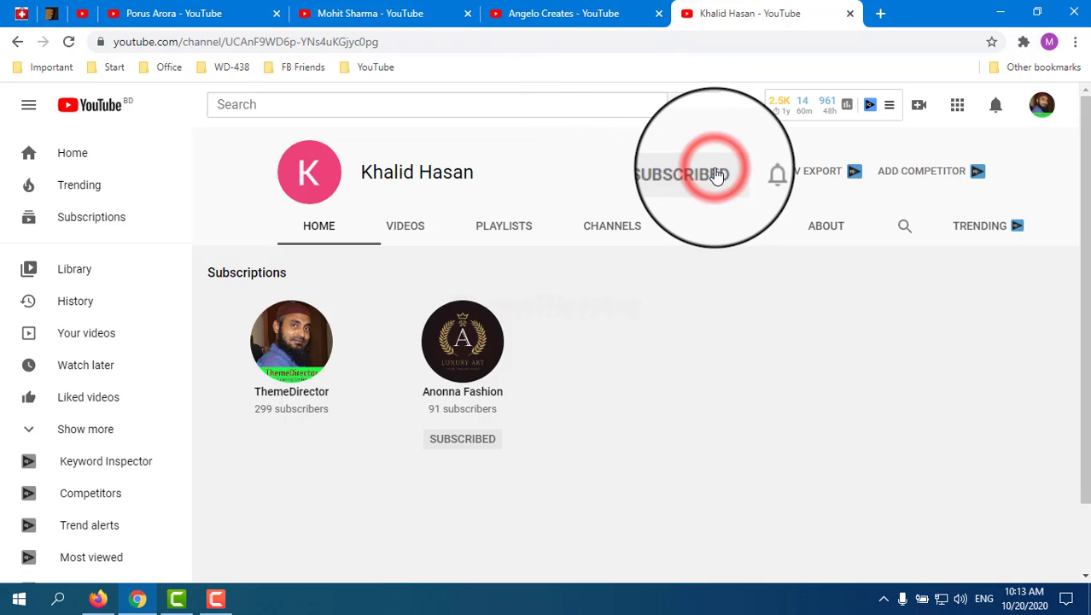
# Reload the test channel twice in Firefox to check its subscriber count
pyautogui.click(99, 600)
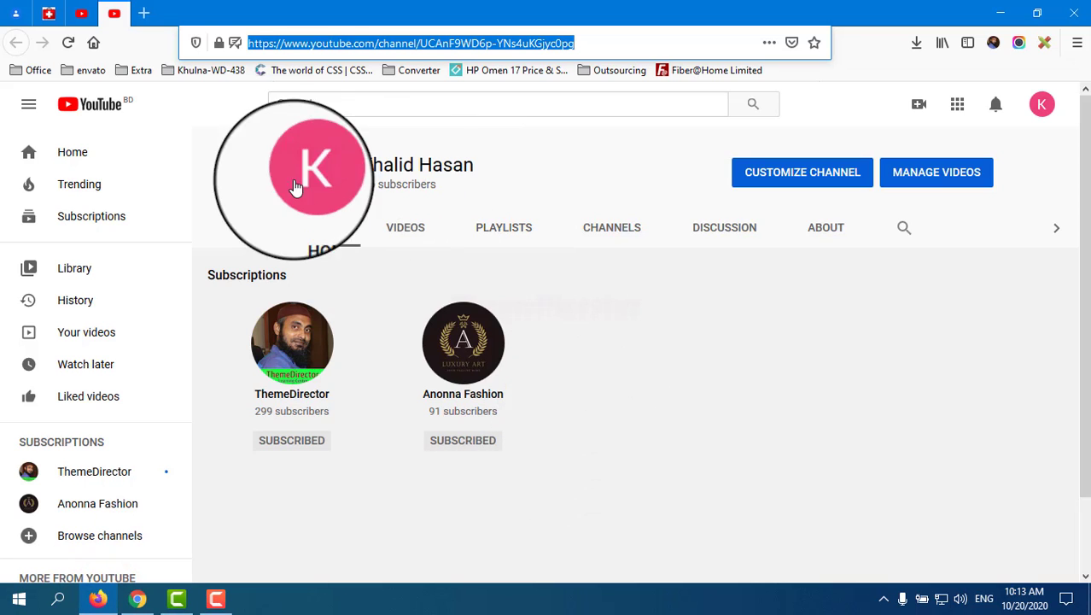
pyautogui.click(68, 43)
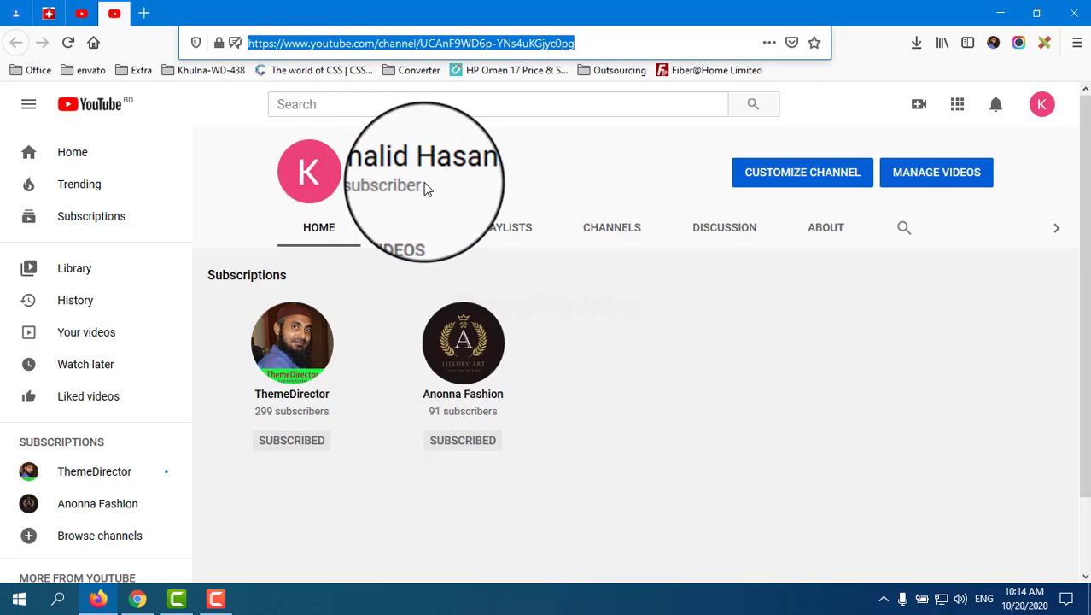
pyautogui.click(68, 43)
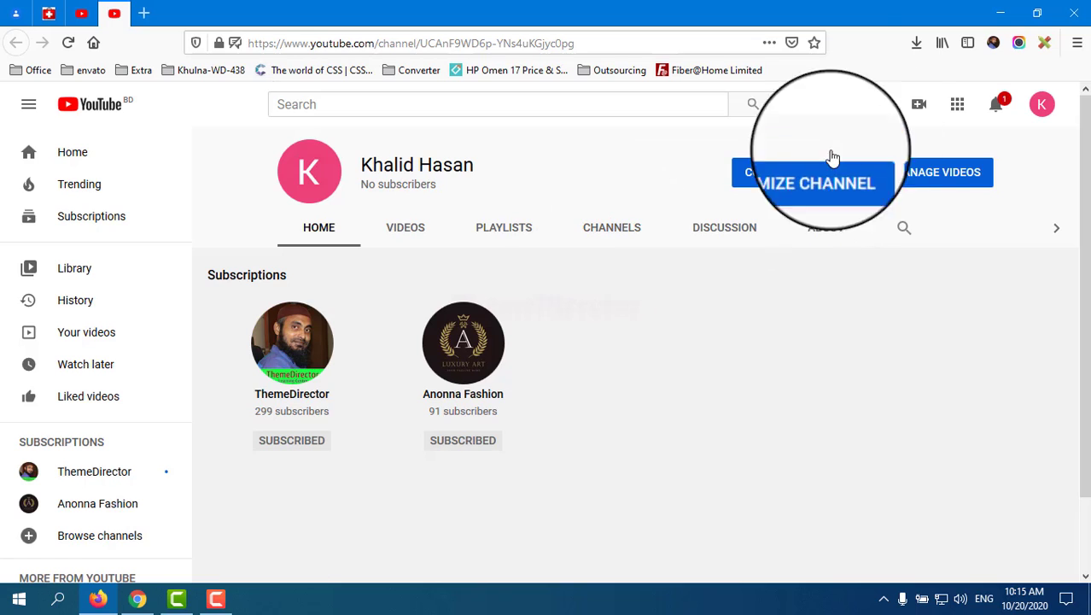
# Find the new-subscriber alert in the test account's notifications, then reload the Studio dashboard
pyautogui.click(996, 107)
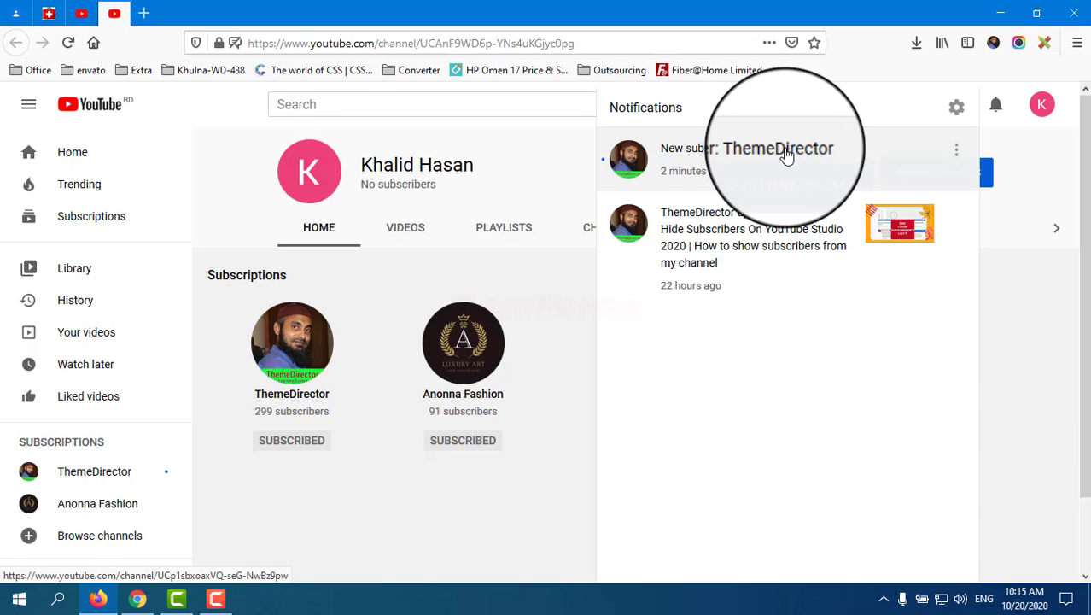
pyautogui.click(81, 13)
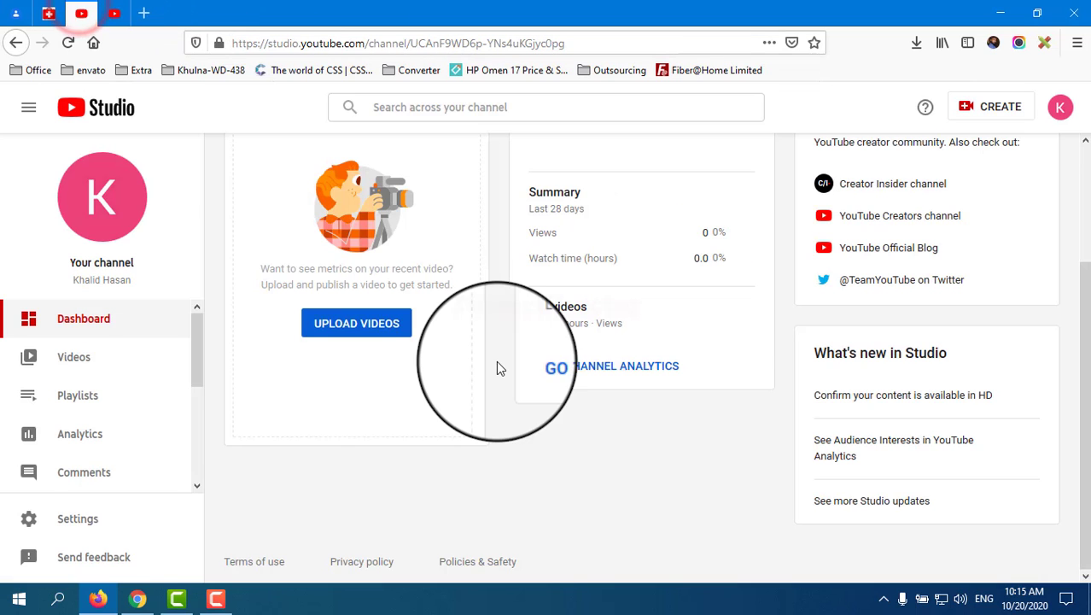
pyautogui.scroll(3, 495, 360)
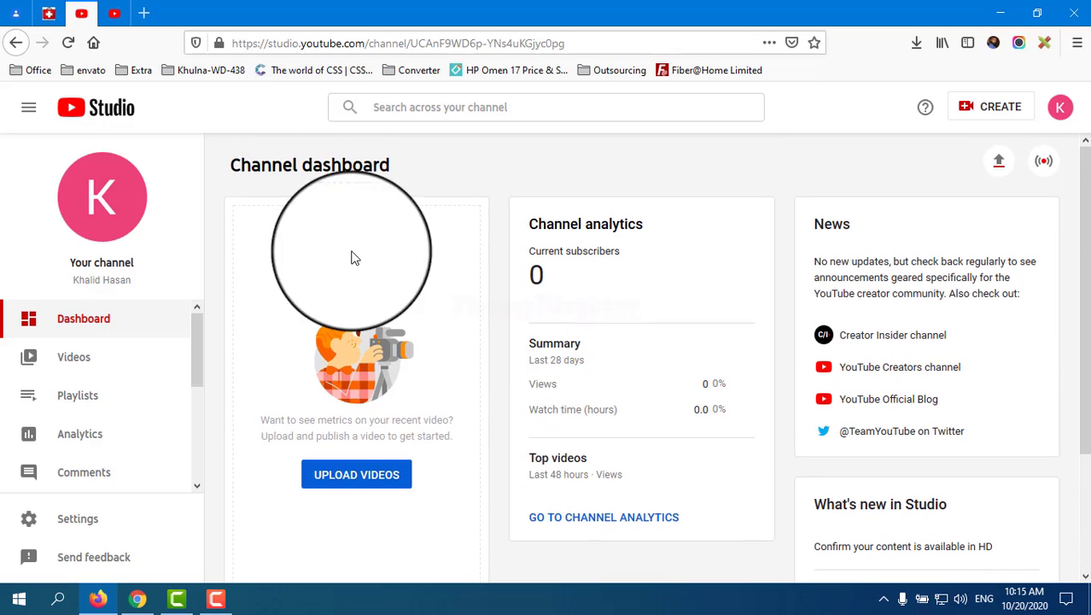
pyautogui.click(69, 43)
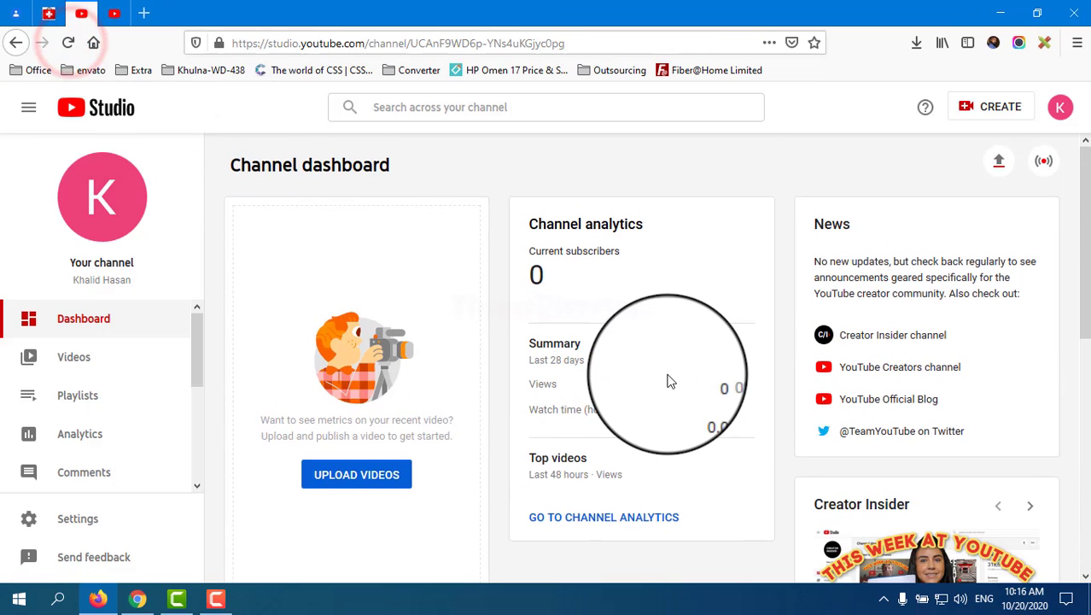
pyautogui.scroll(-4, 670, 382)
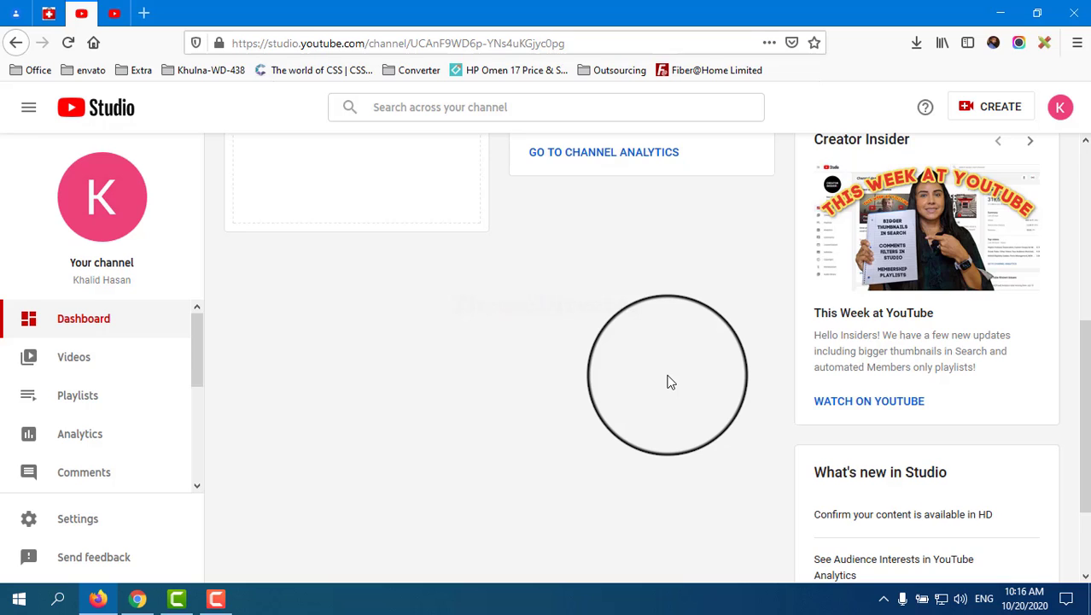
pyautogui.scroll(-1, 670, 381)
pyautogui.scroll(3, 670, 381)
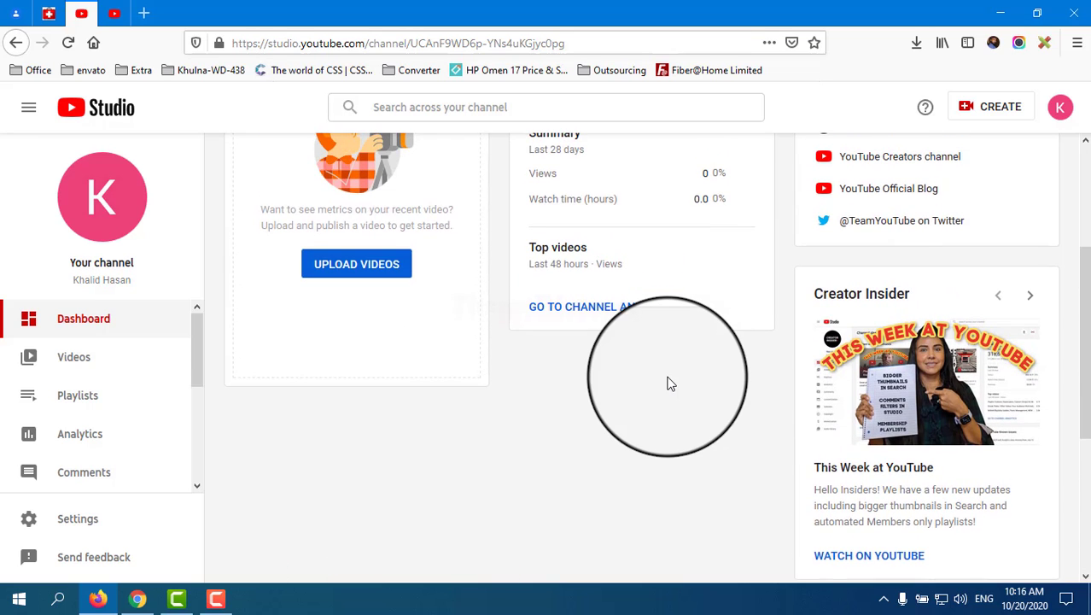
pyautogui.scroll(3, 670, 381)
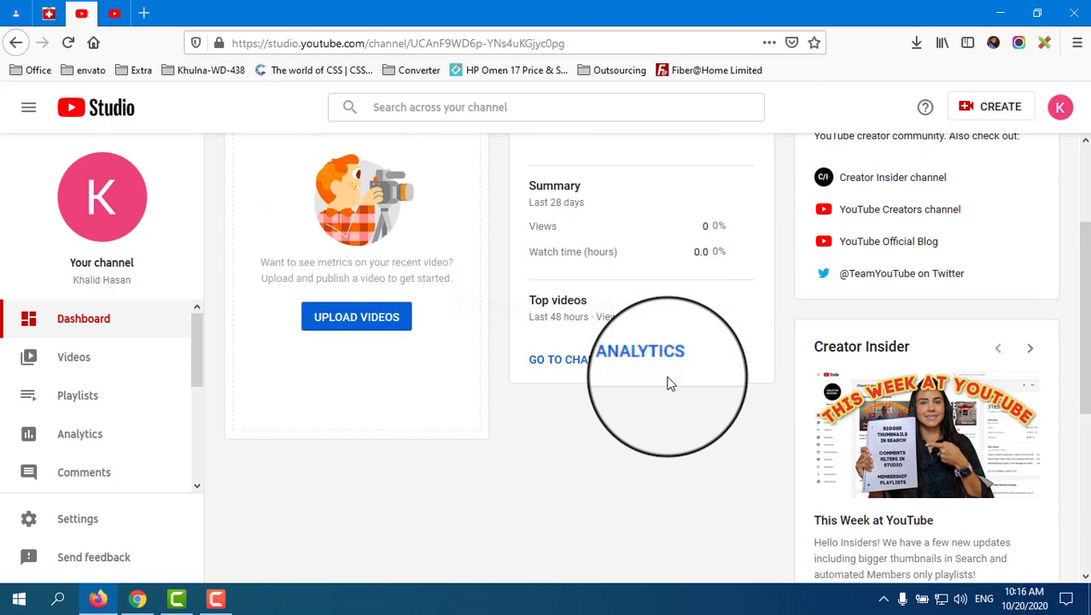
# Reload the Studio dashboard twice more; it still shows 0 current subscribers
pyautogui.click(68, 42)
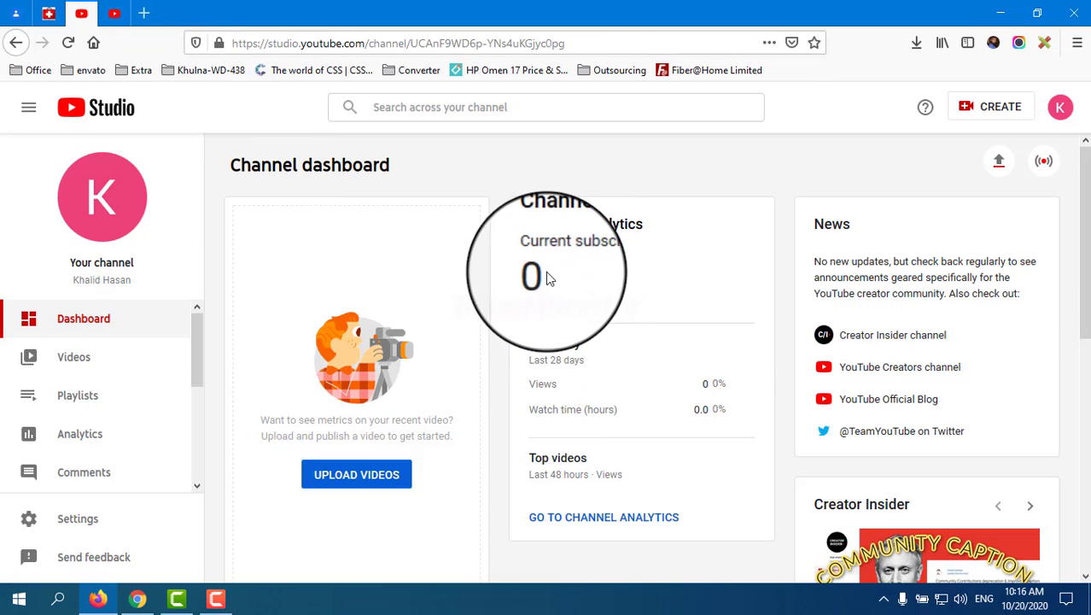
pyautogui.click(68, 42)
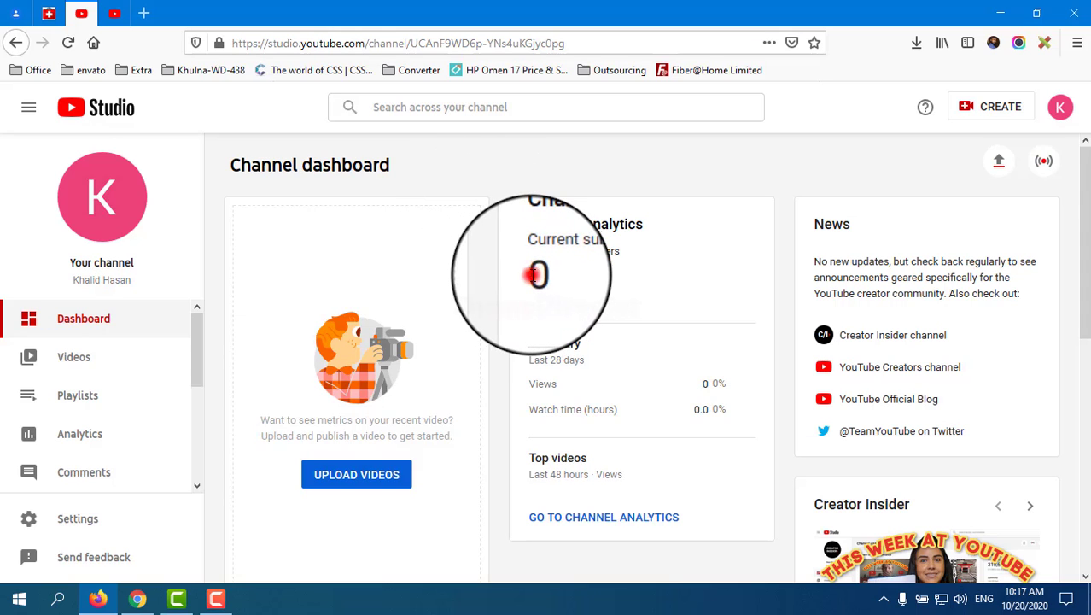
pyautogui.scroll(-1, 562, 277)
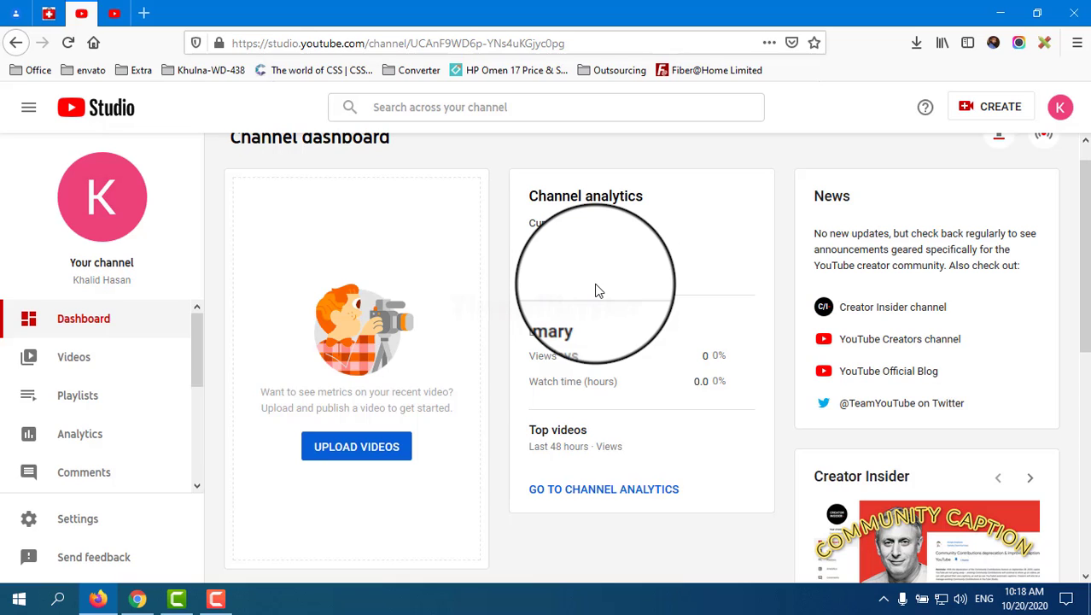
pyautogui.scroll(-4, 598, 290)
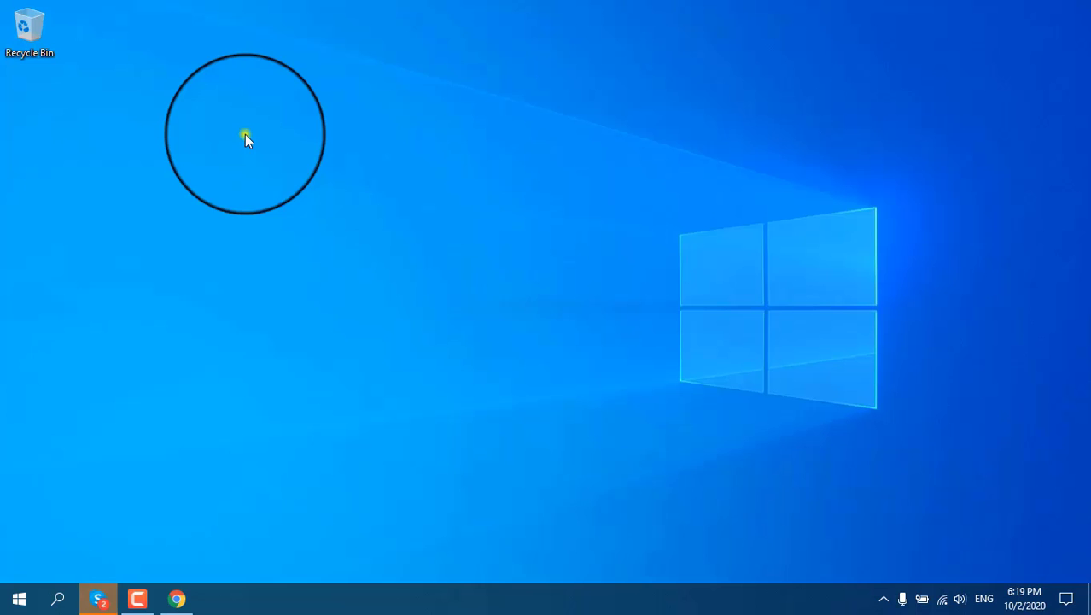
# Refresh the Windows desktop five times from its right-click menu
pyautogui.rightClick(245, 134)
pyautogui.click(297, 182)
pyautogui.rightClick(280, 160)
pyautogui.click(325, 202)
pyautogui.rightClick(305, 169)
pyautogui.click(359, 218)
pyautogui.rightClick(330, 171)
pyautogui.click(382, 223)
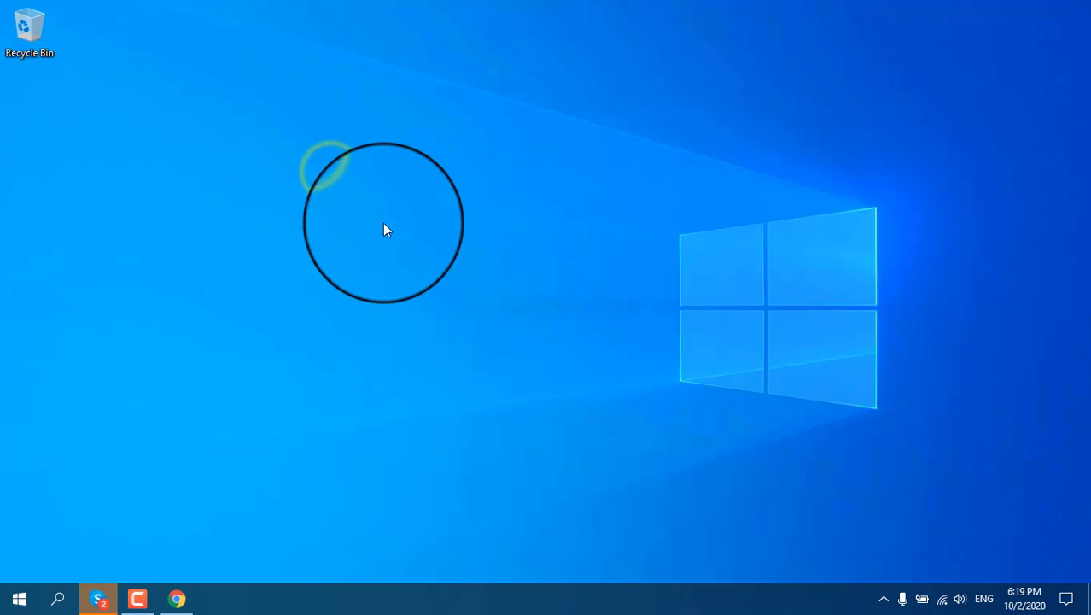
pyautogui.rightClick(383, 226)
pyautogui.click(432, 271)
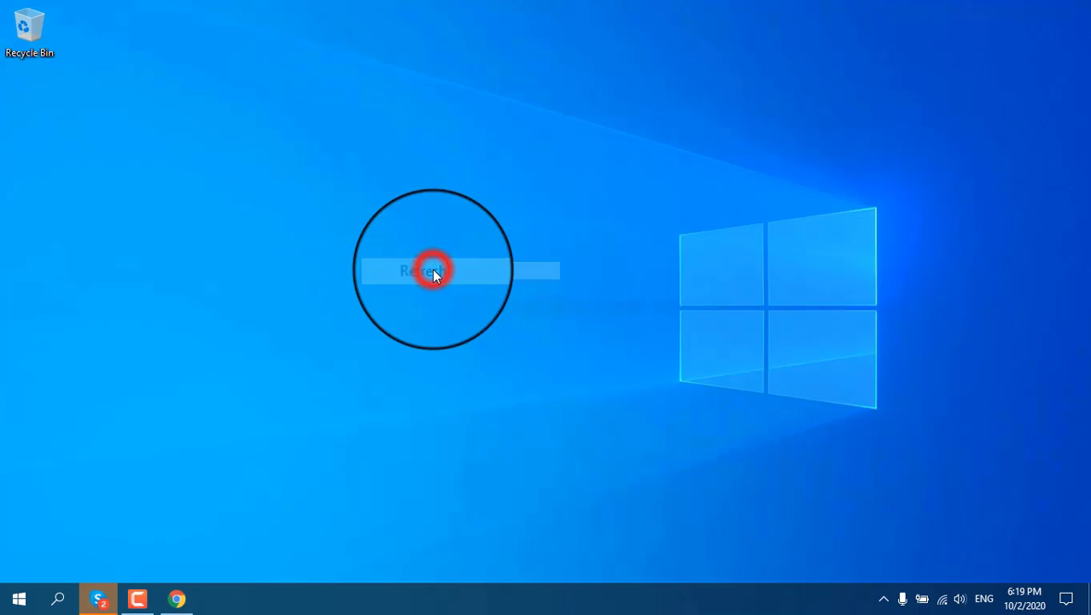